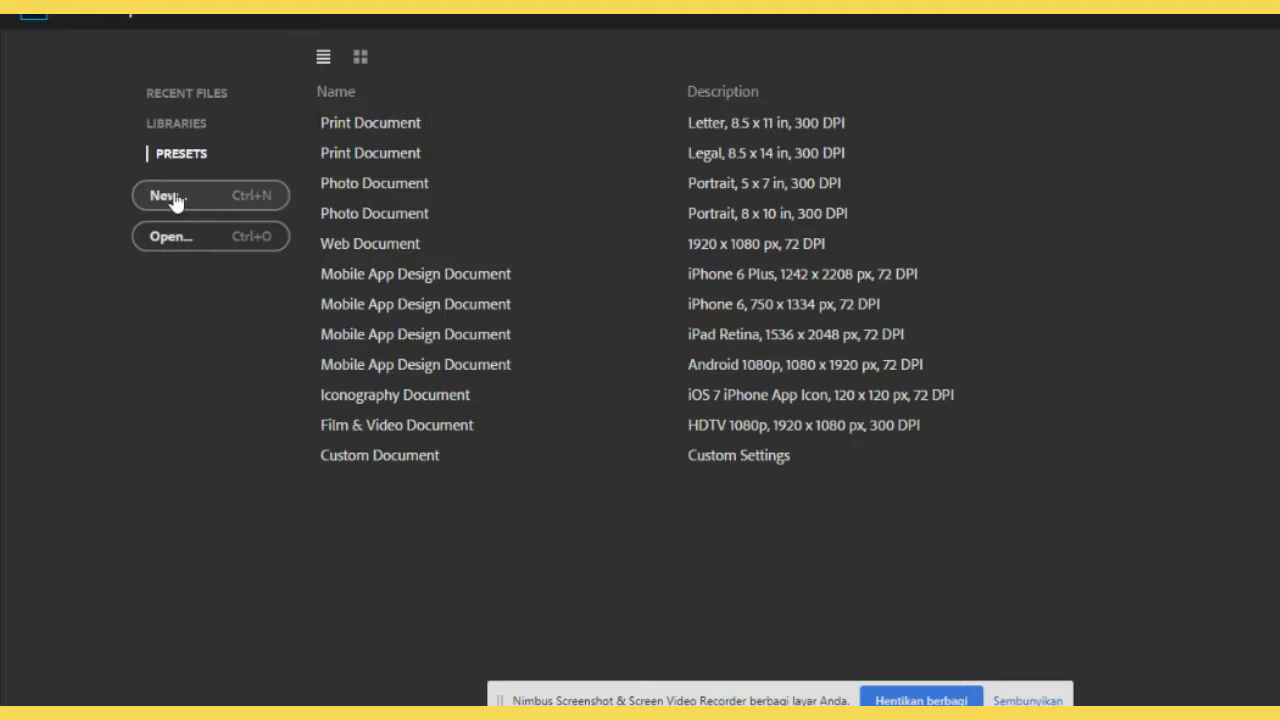
Create a new A4 International Paper document, 210 × 297 mm at 300 pixels/inch, in RGB Color with a white background
{"action": "left_click", "coordinate": [175, 200]}
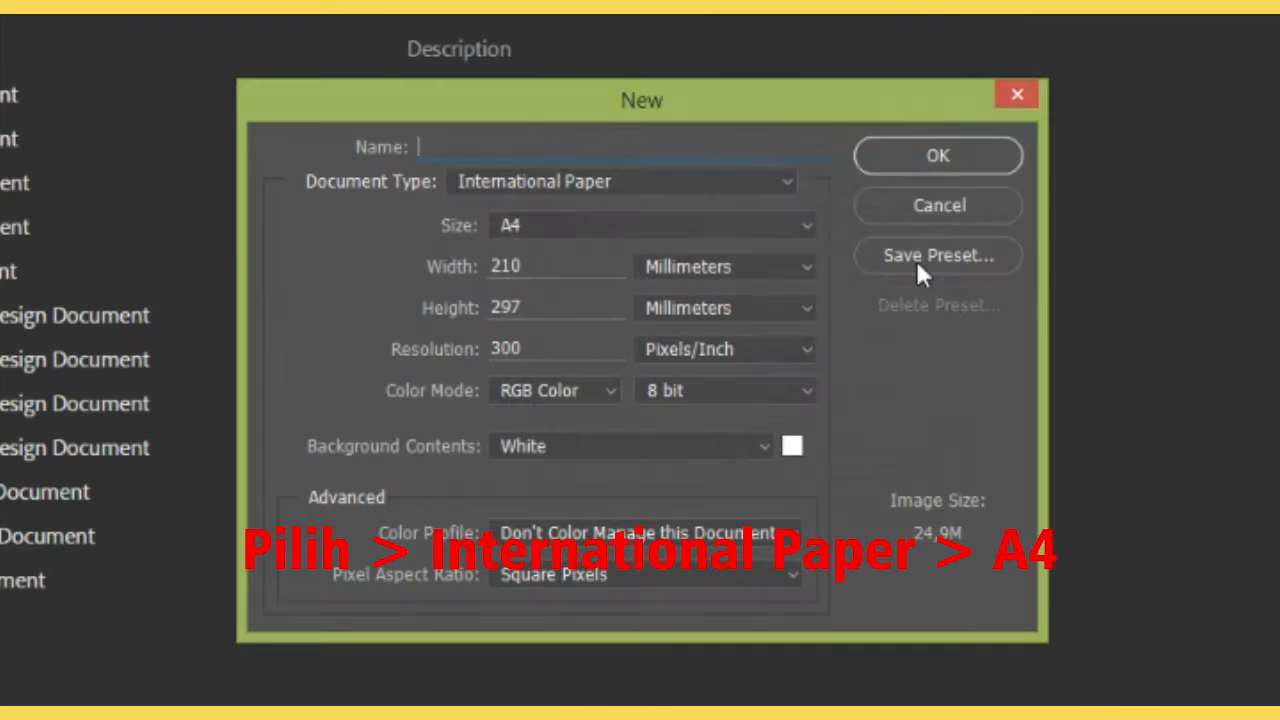
{"action": "left_click", "coordinate": [943, 158]}
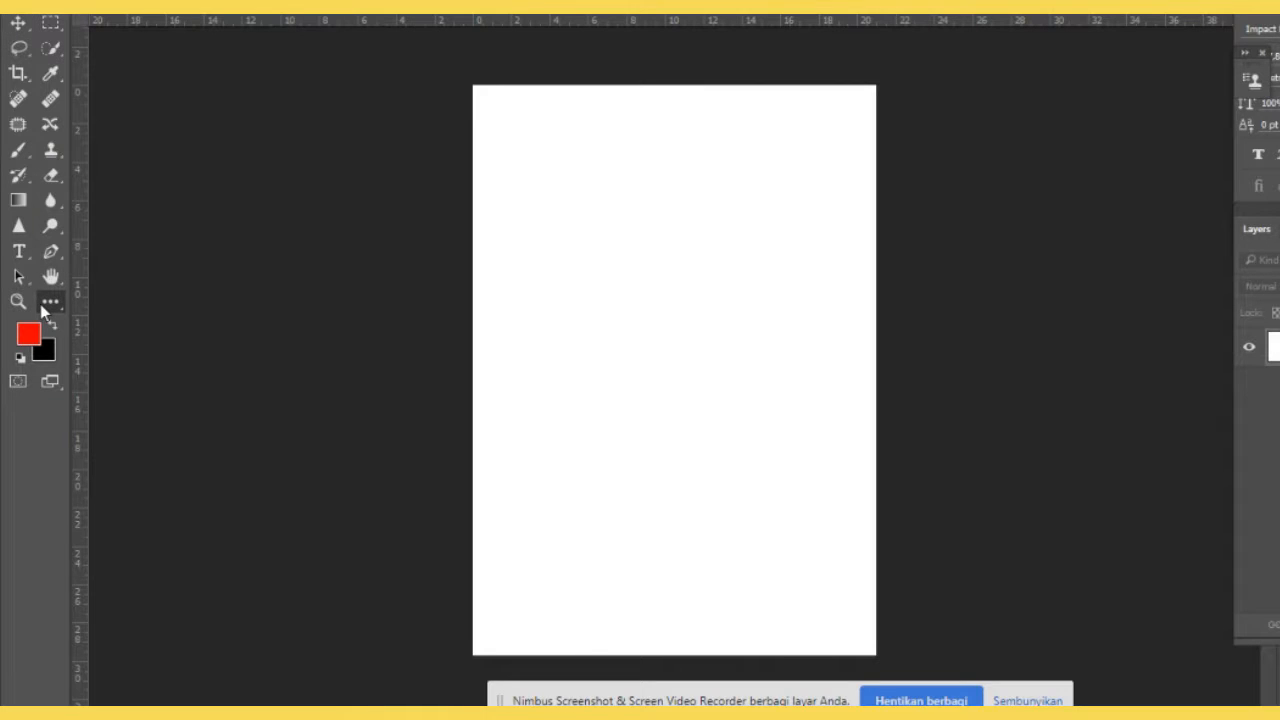
Draw a tall rounded rectangle about 11 × 19 cm in the upper part of the page as the phone body
{"action": "left_click", "coordinate": [47, 303]}
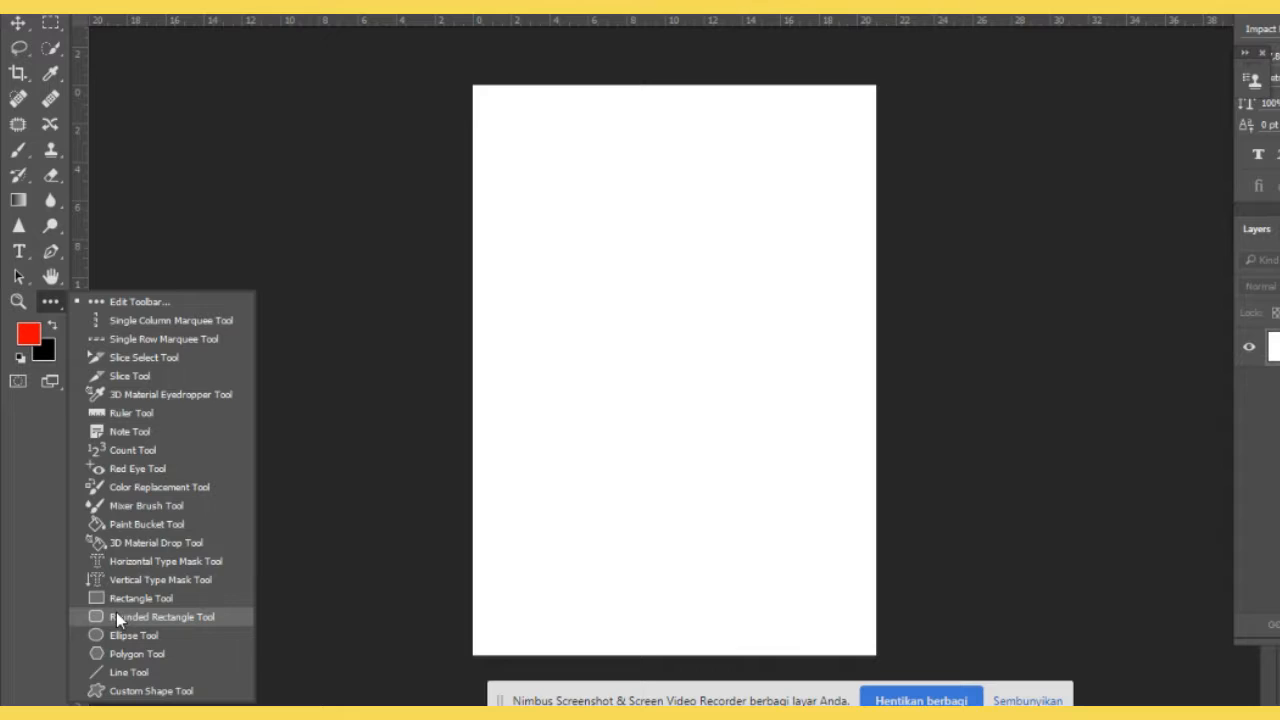
{"action": "left_click", "coordinate": [280, 520]}
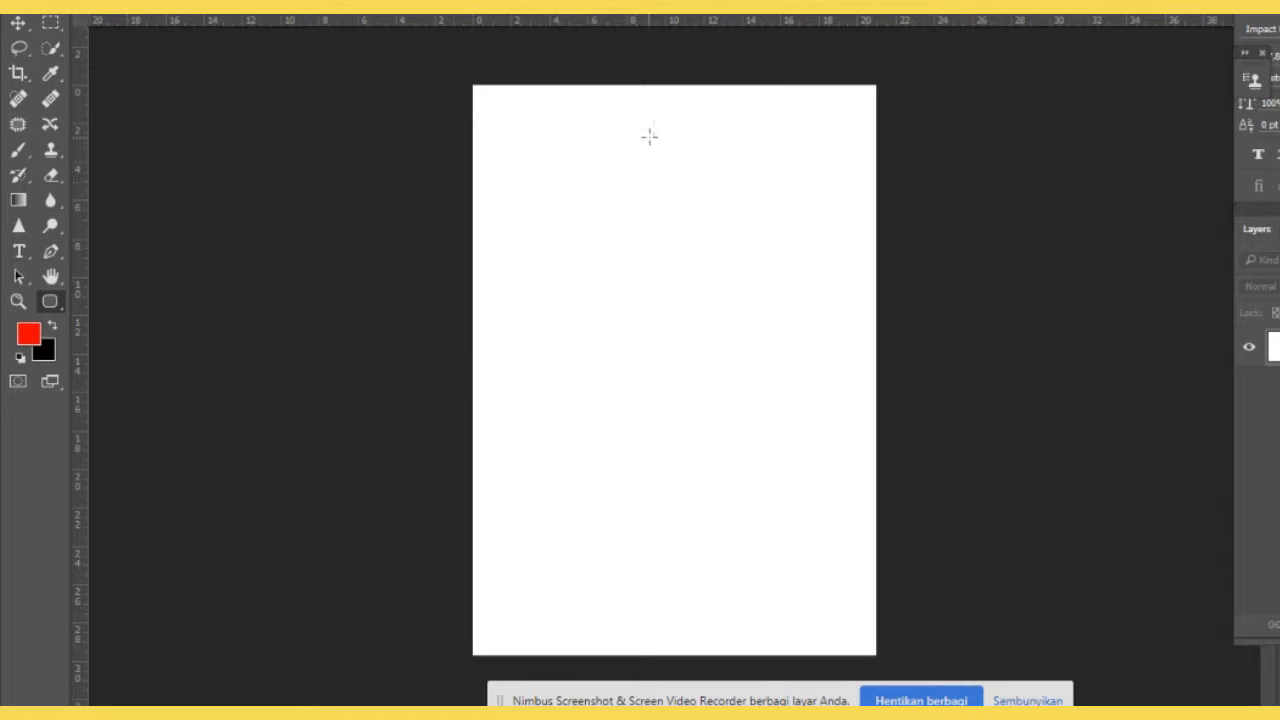
{"action": "left_click_drag", "start_coordinate": [593, 125], "coordinate": [800, 491]}
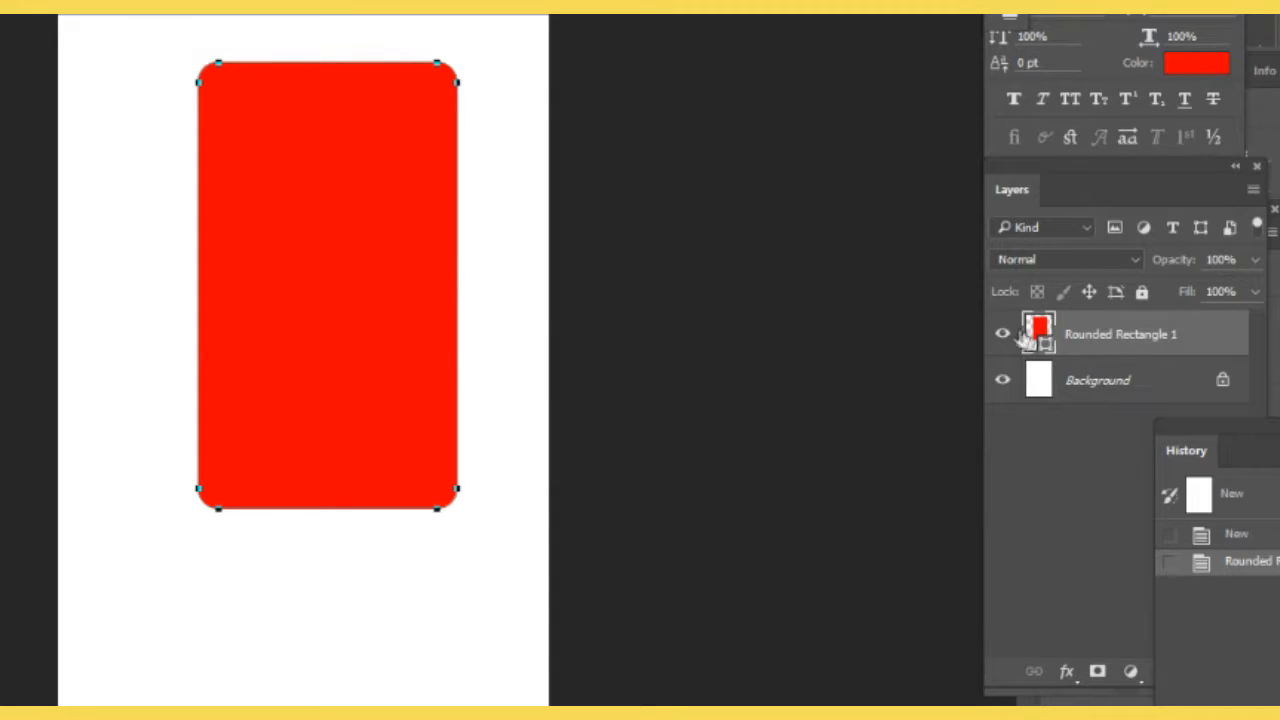
Change the fill color of the phone body's rounded rectangle to black (000000)
{"action": "left_click", "coordinate": [1038, 330]}
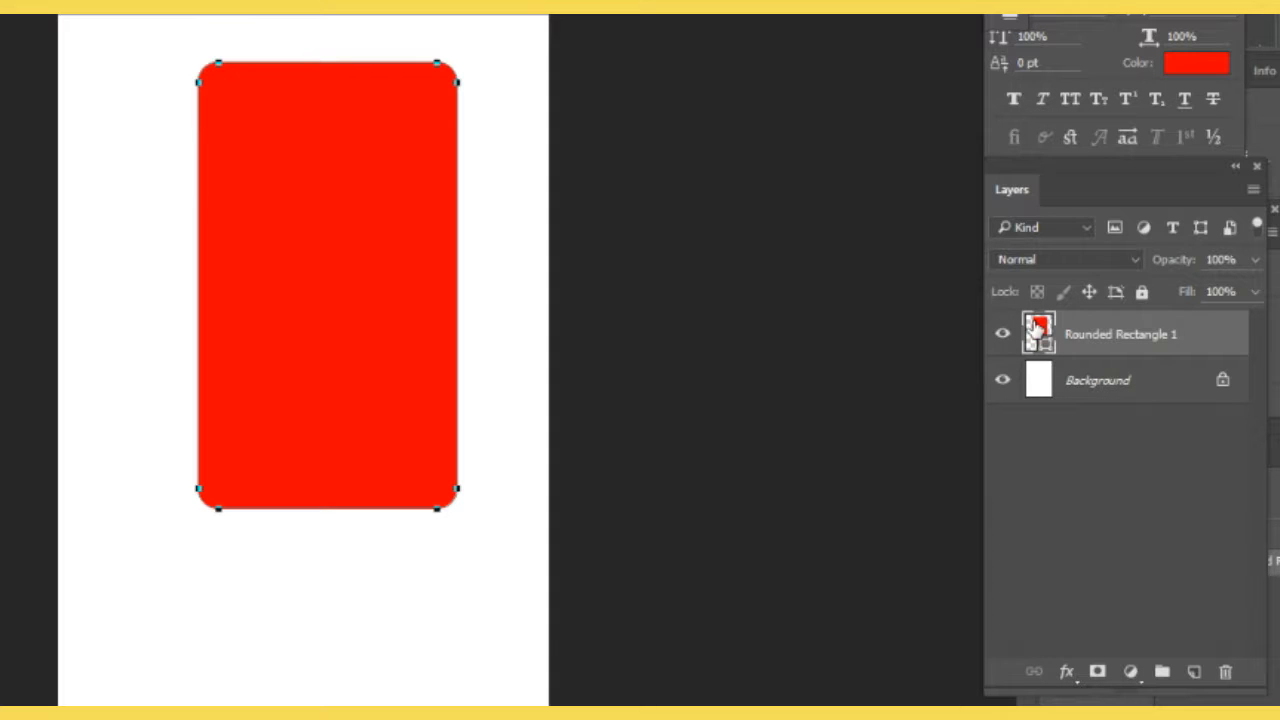
{"action": "double_click", "coordinate": [1038, 330]}
{"action": "left_click_drag", "start_coordinate": [996, 320], "coordinate": [1000, 505]}
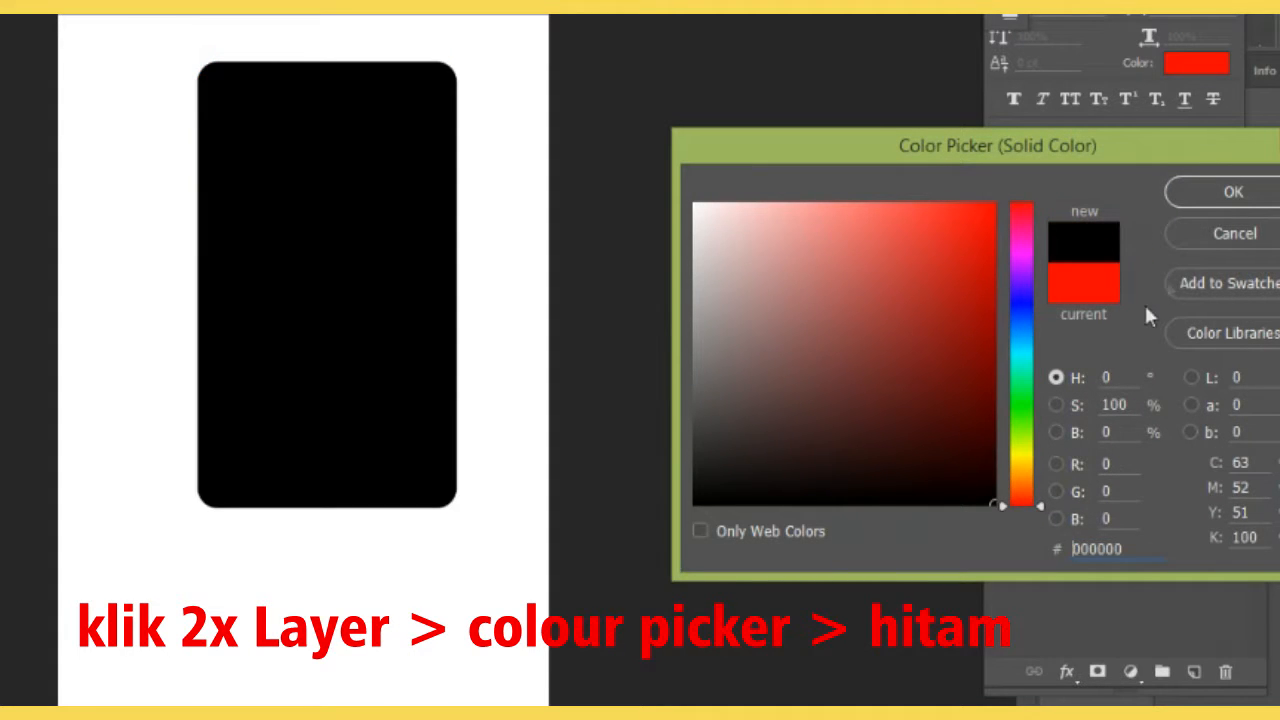
{"action": "left_click", "coordinate": [1207, 197]}
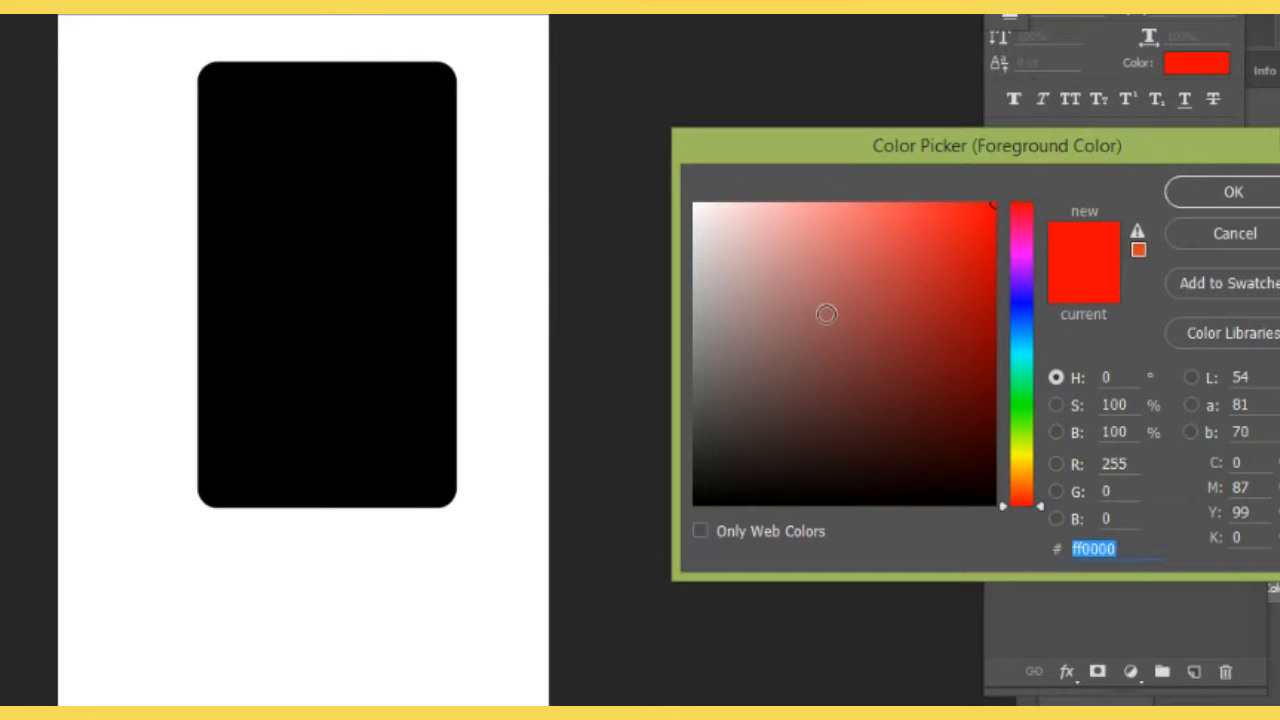
Set the foreground color to white (ffffff) and draw a smaller rounded rectangle inside the black body as the phone screen
{"action": "type", "text": "ffffff"}
{"action": "left_click", "coordinate": [1236, 195]}
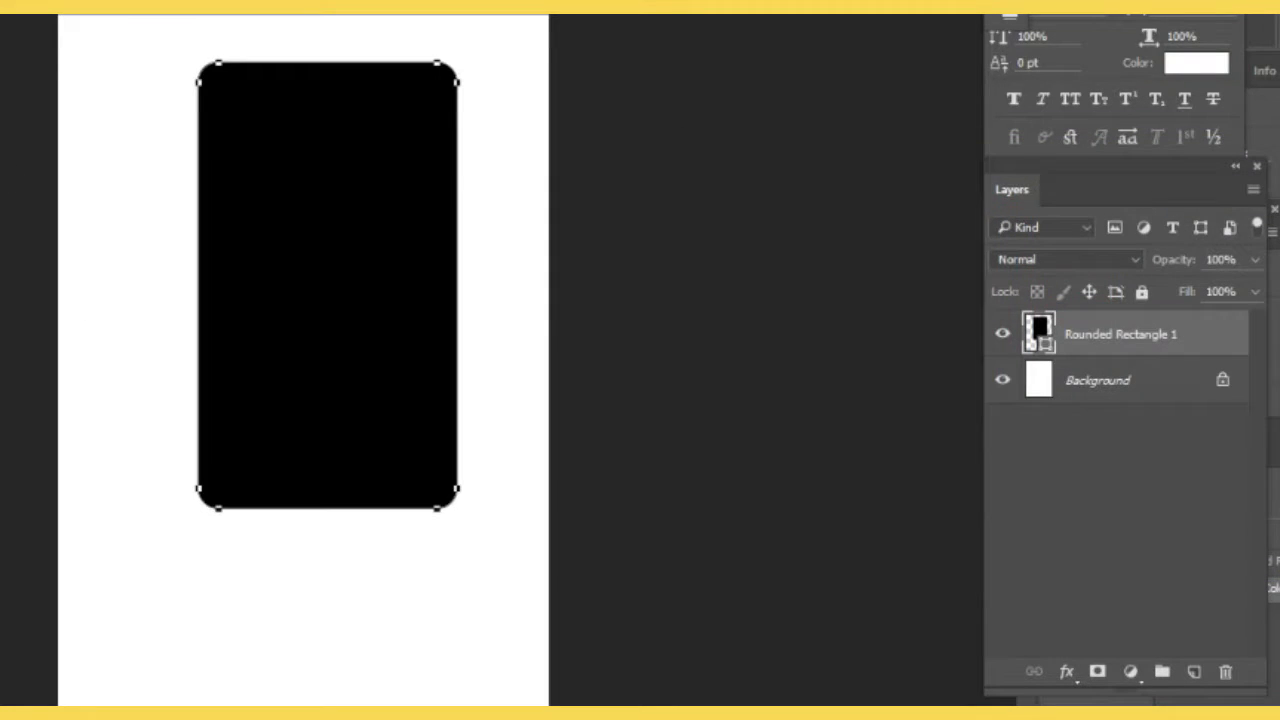
{"action": "left_click_drag", "start_coordinate": [221, 106], "coordinate": [441, 465]}
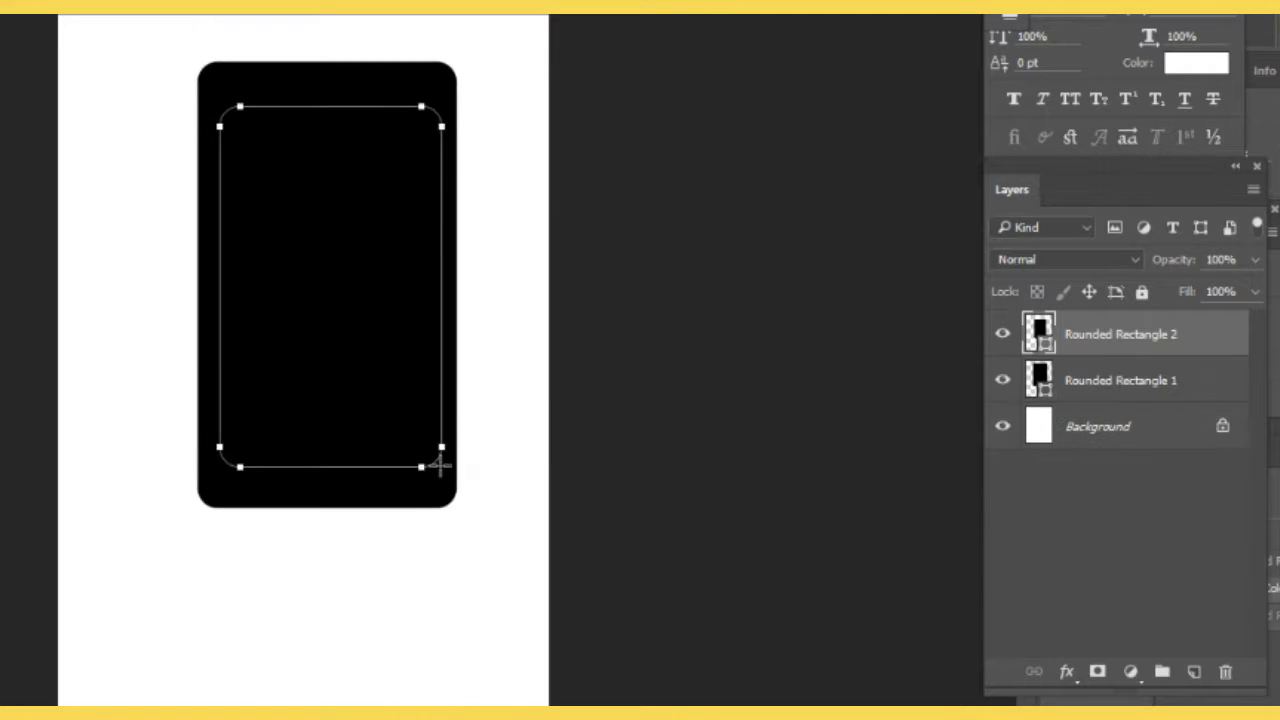
Change the fill color of the inner screen rectangle to white
{"action": "double_click", "coordinate": [1040, 340]}
{"action": "type", "text": "ffe4e4"}
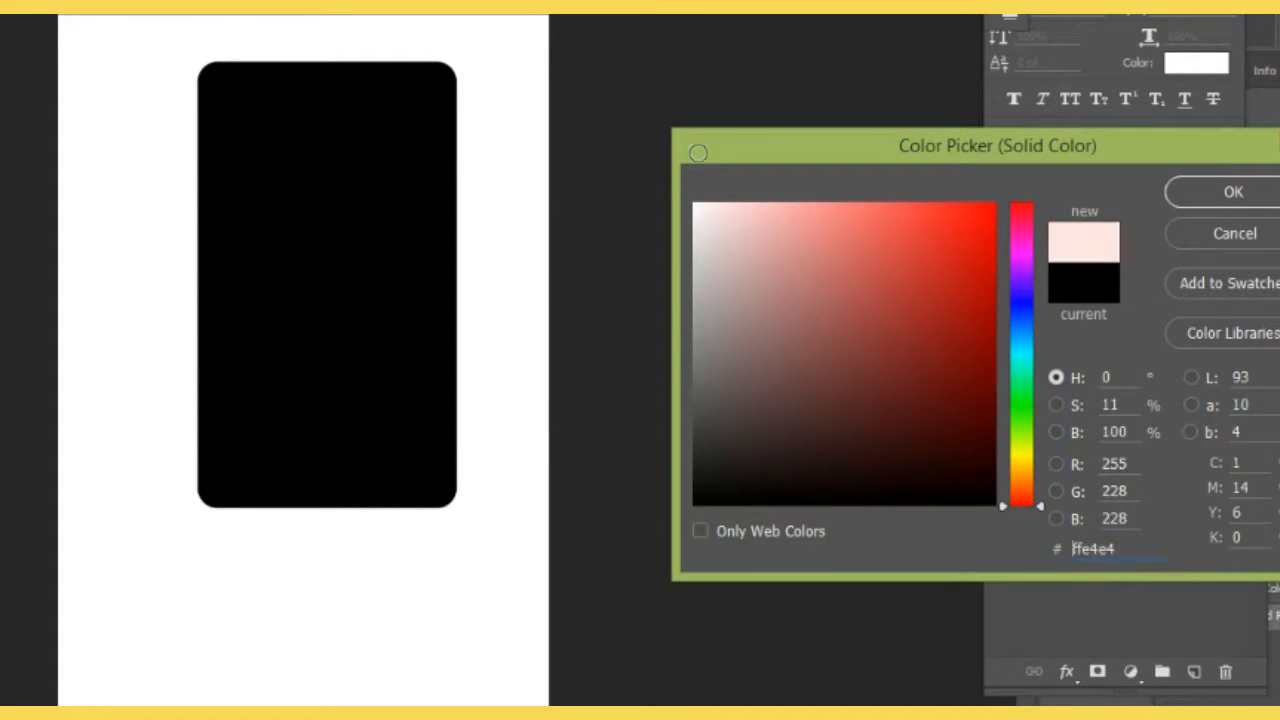
{"action": "left_click_drag", "start_coordinate": [698, 152], "coordinate": [690, 160]}
{"action": "left_click", "coordinate": [1224, 194]}
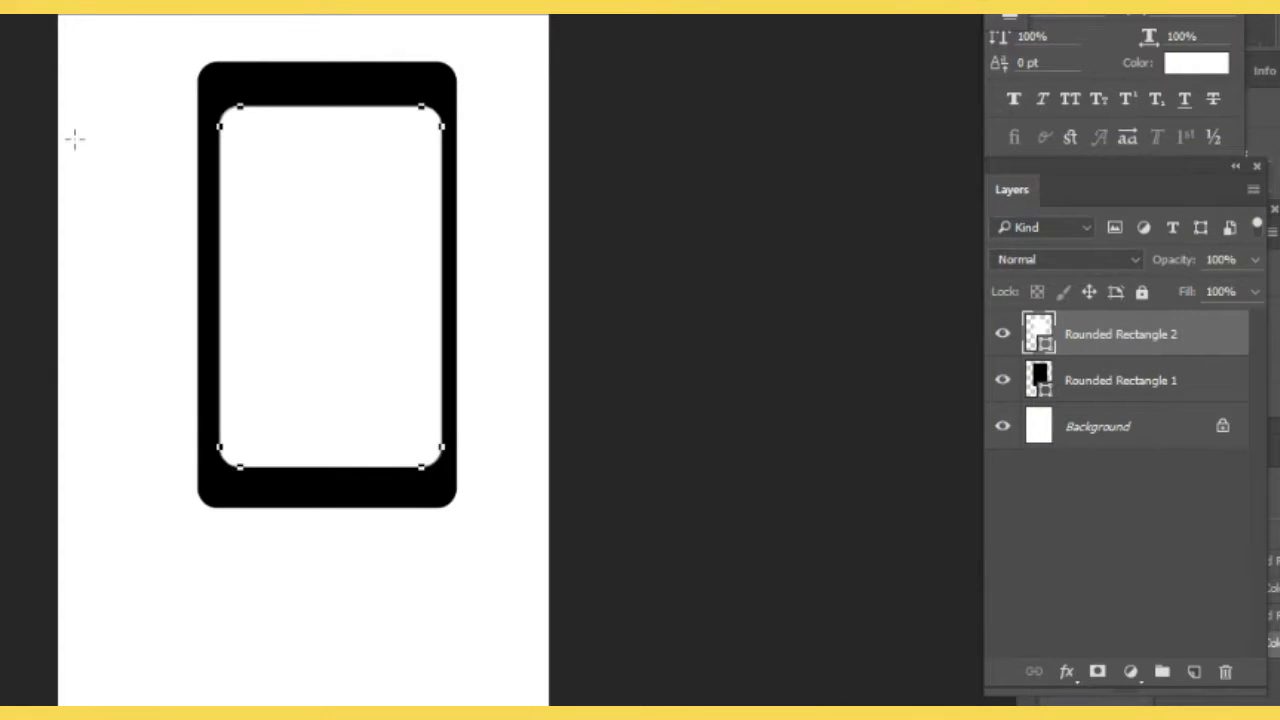
Move the white screen rectangle so it is centered horizontally in the black body and slightly closer to its top edge
{"action": "key", "text": "ctrl+t"}
{"action": "left_click_drag", "start_coordinate": [370, 229], "coordinate": [365, 220]}
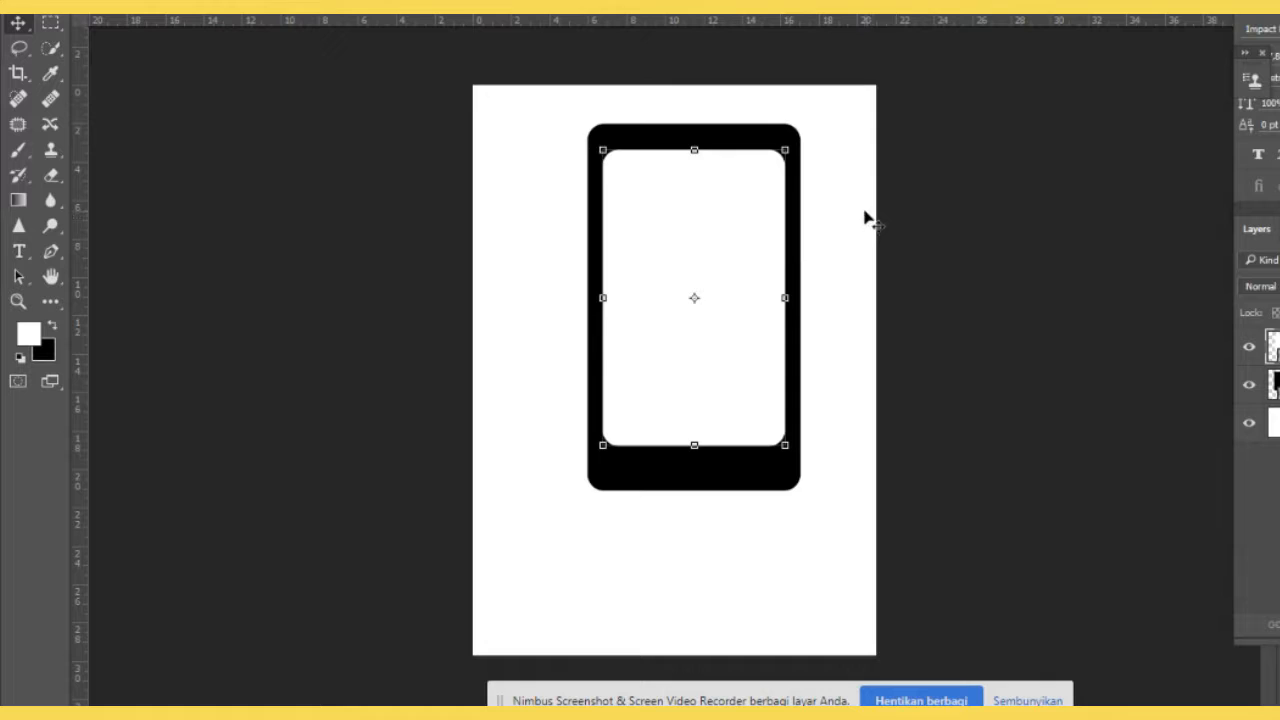
{"action": "left_click", "coordinate": [866, 218]}
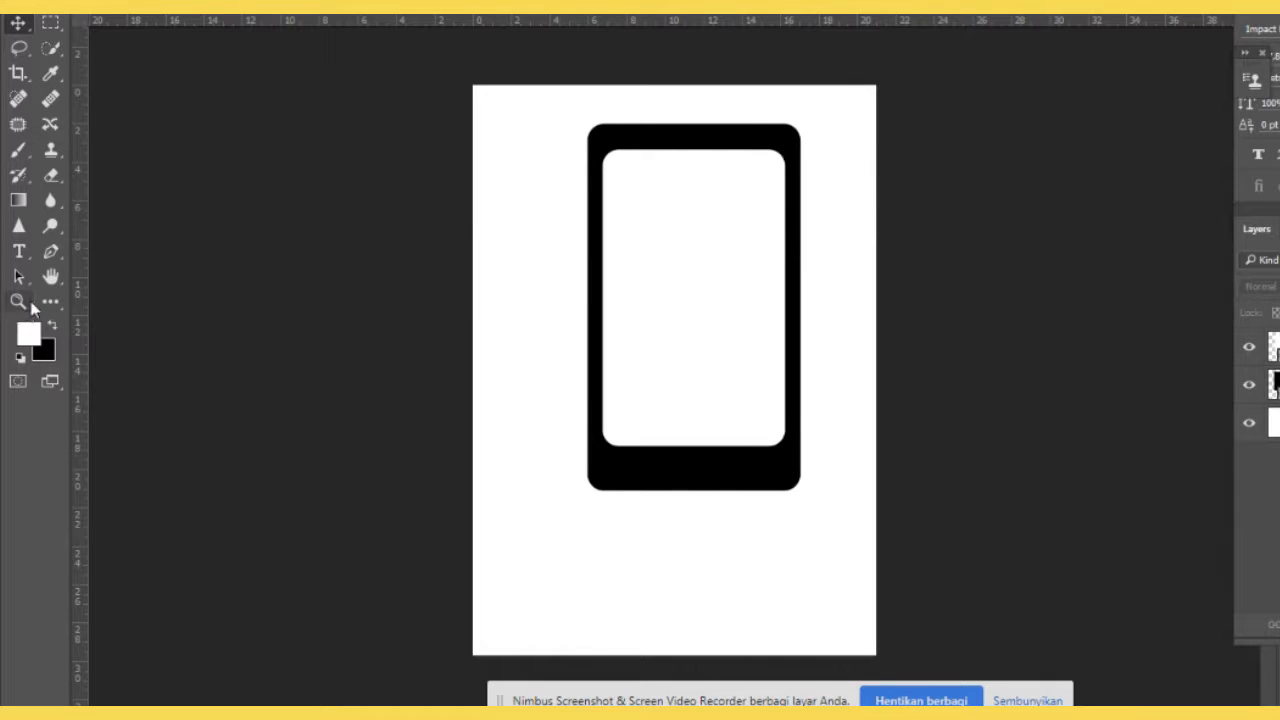
Draw a small white rounded rectangle centered in the black band above the screen as the phone's speaker
{"action": "left_click", "coordinate": [33, 305]}
{"action": "left_click", "coordinate": [49, 304]}
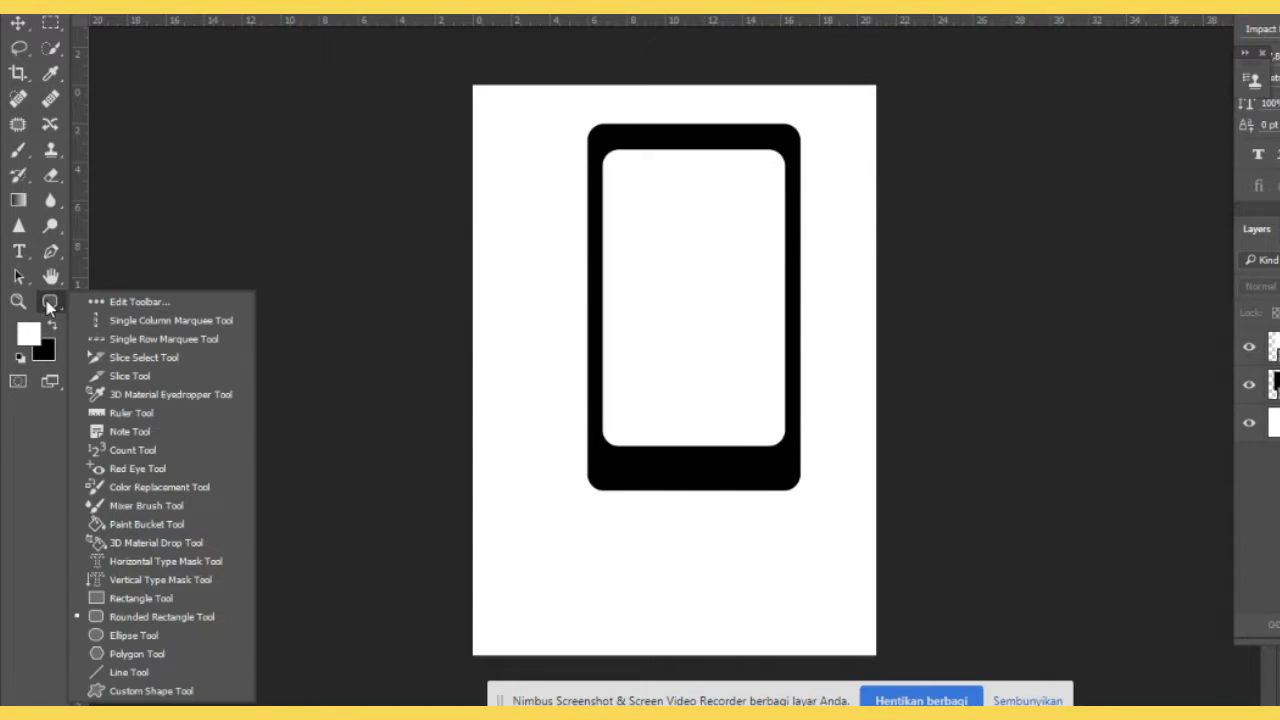
{"action": "left_click", "coordinate": [138, 619]}
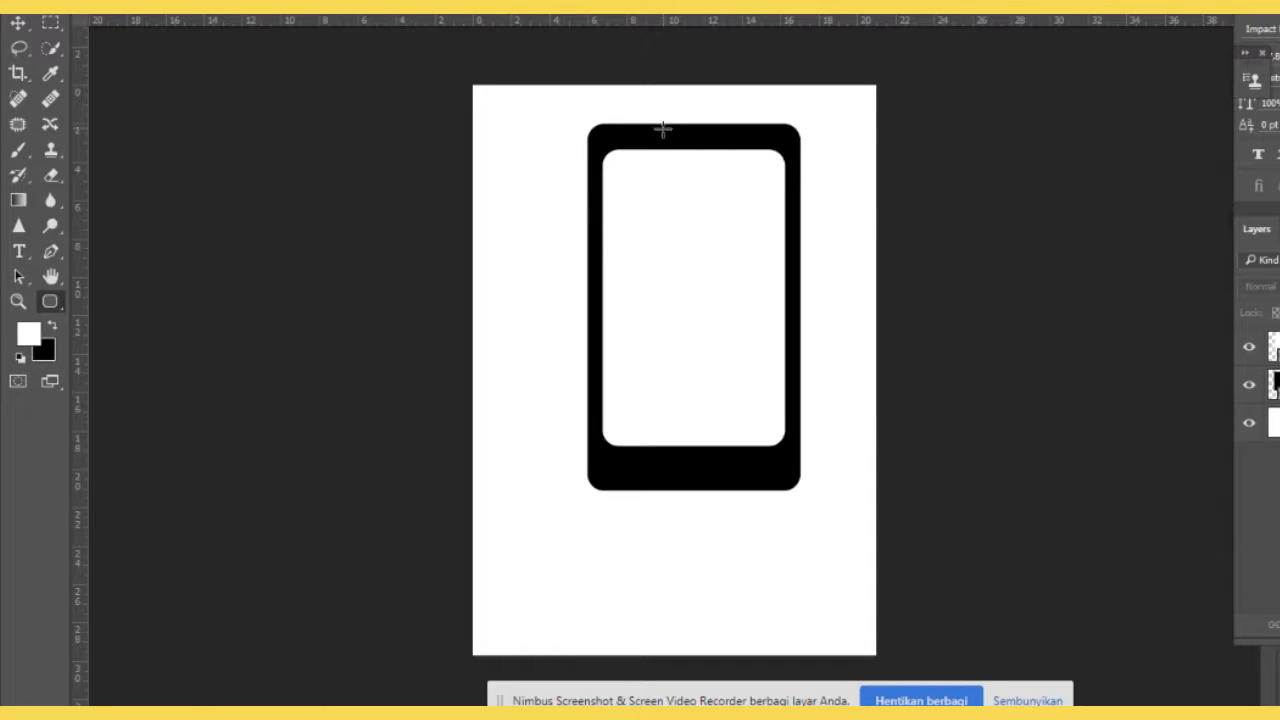
{"action": "left_click_drag", "start_coordinate": [676, 133], "coordinate": [713, 143]}
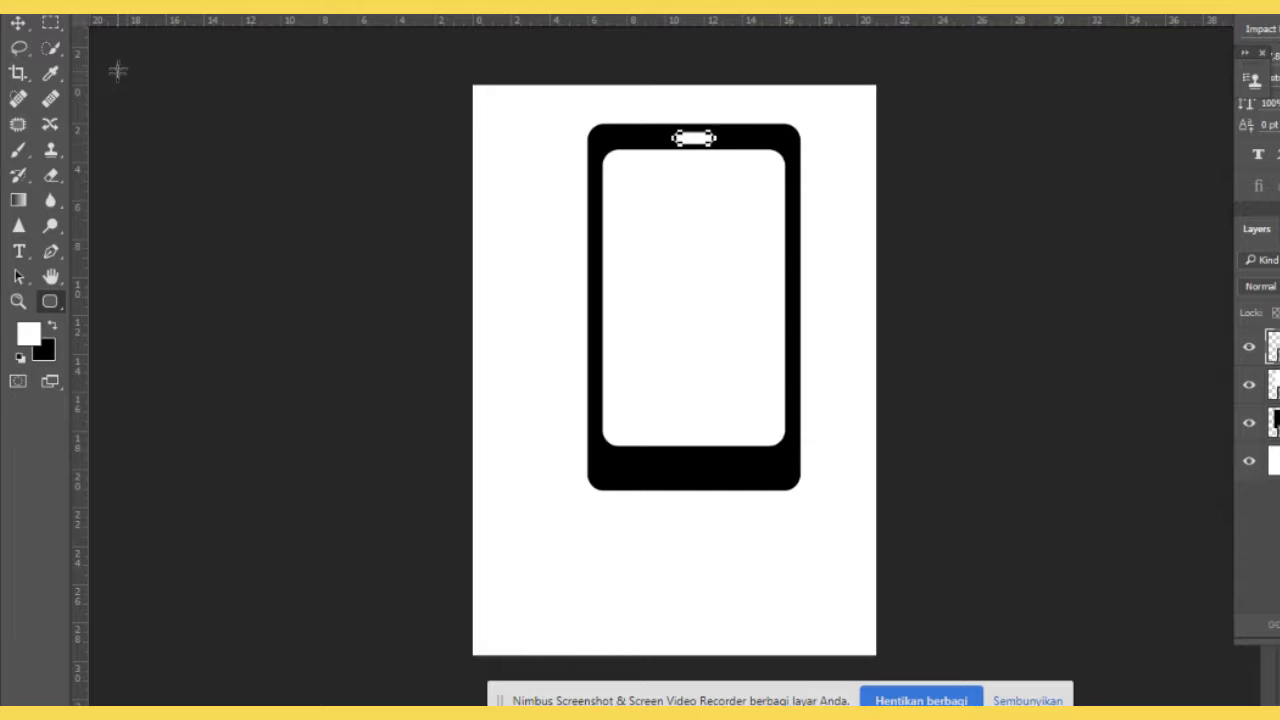
{"action": "left_click", "coordinate": [24, 27]}
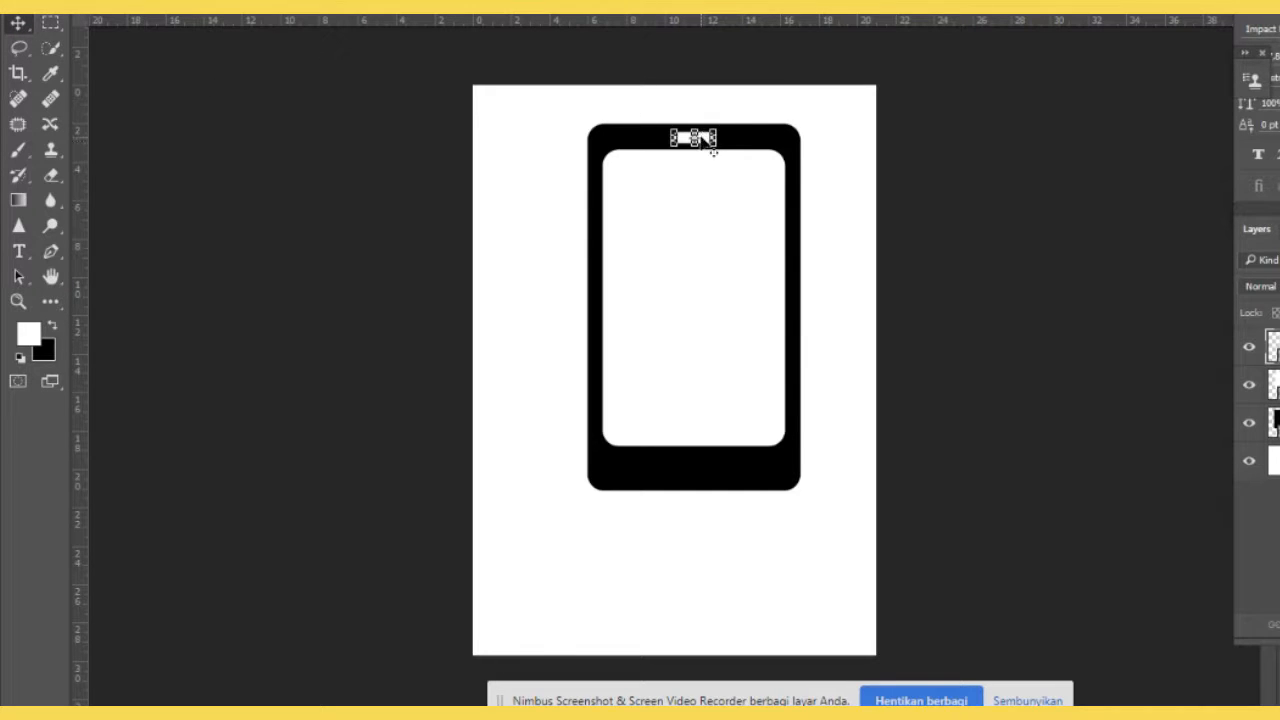
{"action": "left_click", "coordinate": [887, 452]}
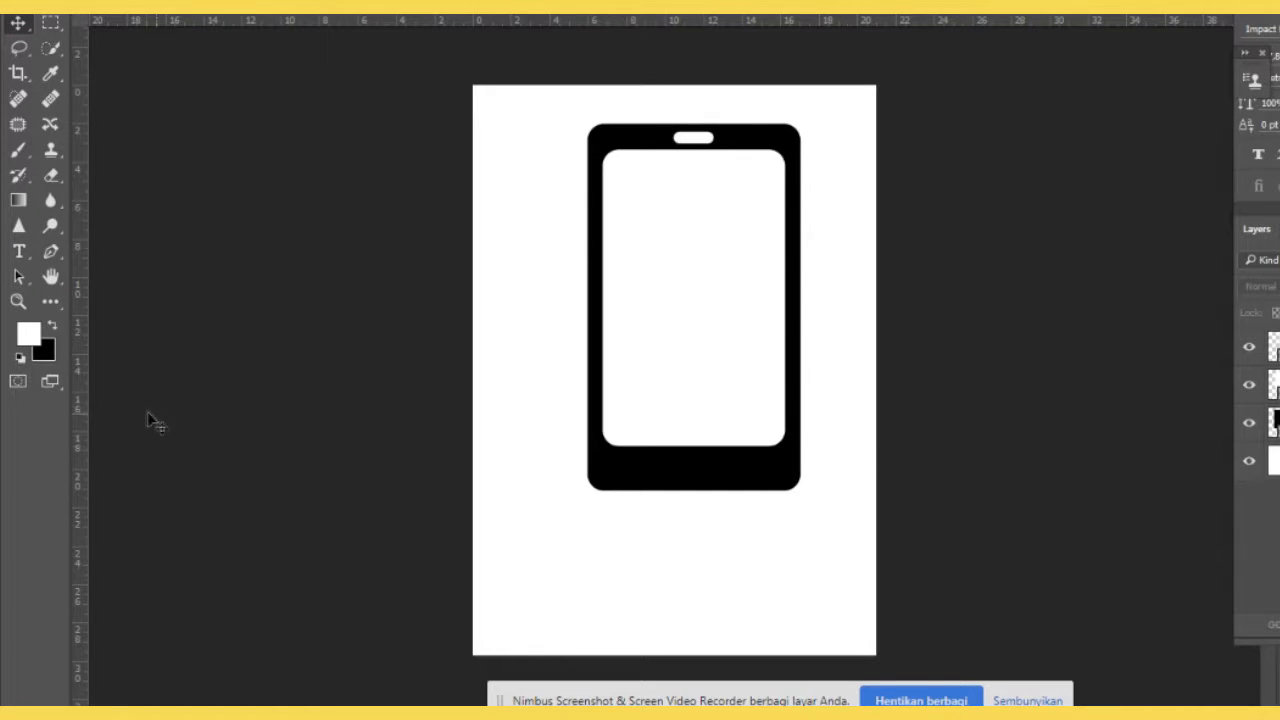
Draw a white rounded rectangle in the black band below the screen as the home button
{"action": "left_click", "coordinate": [48, 297]}
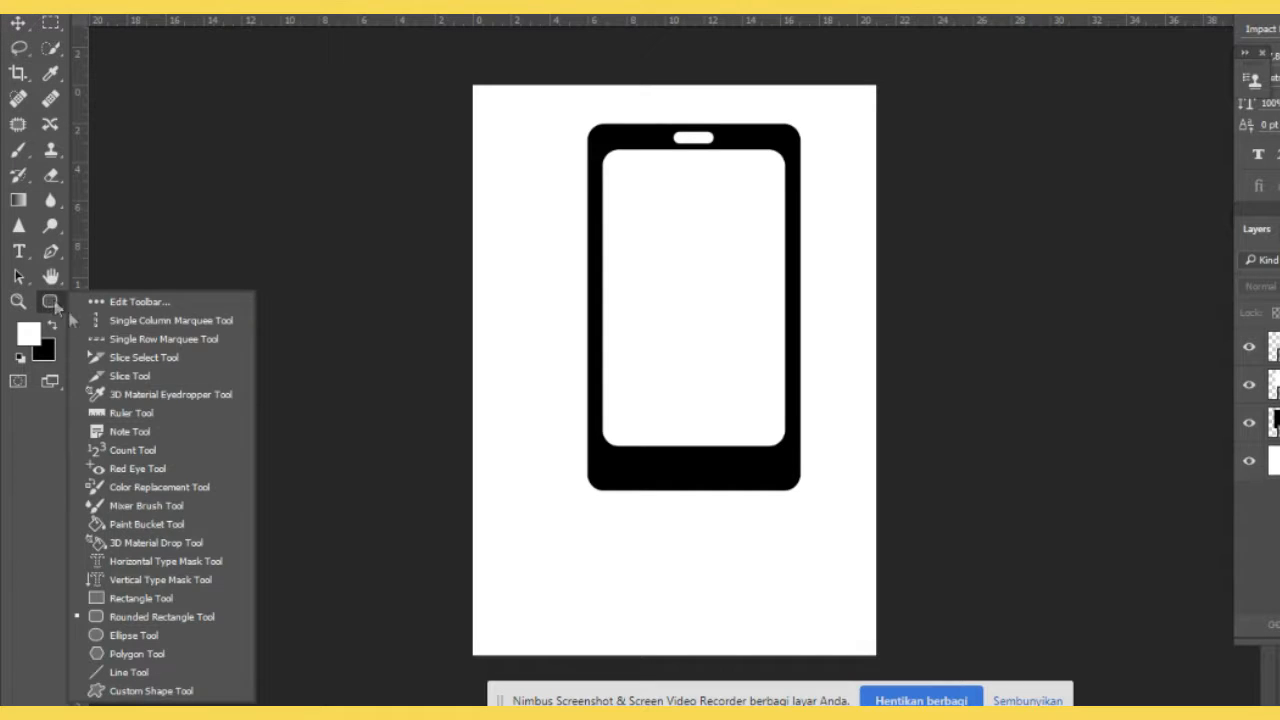
{"action": "left_click", "coordinate": [160, 617]}
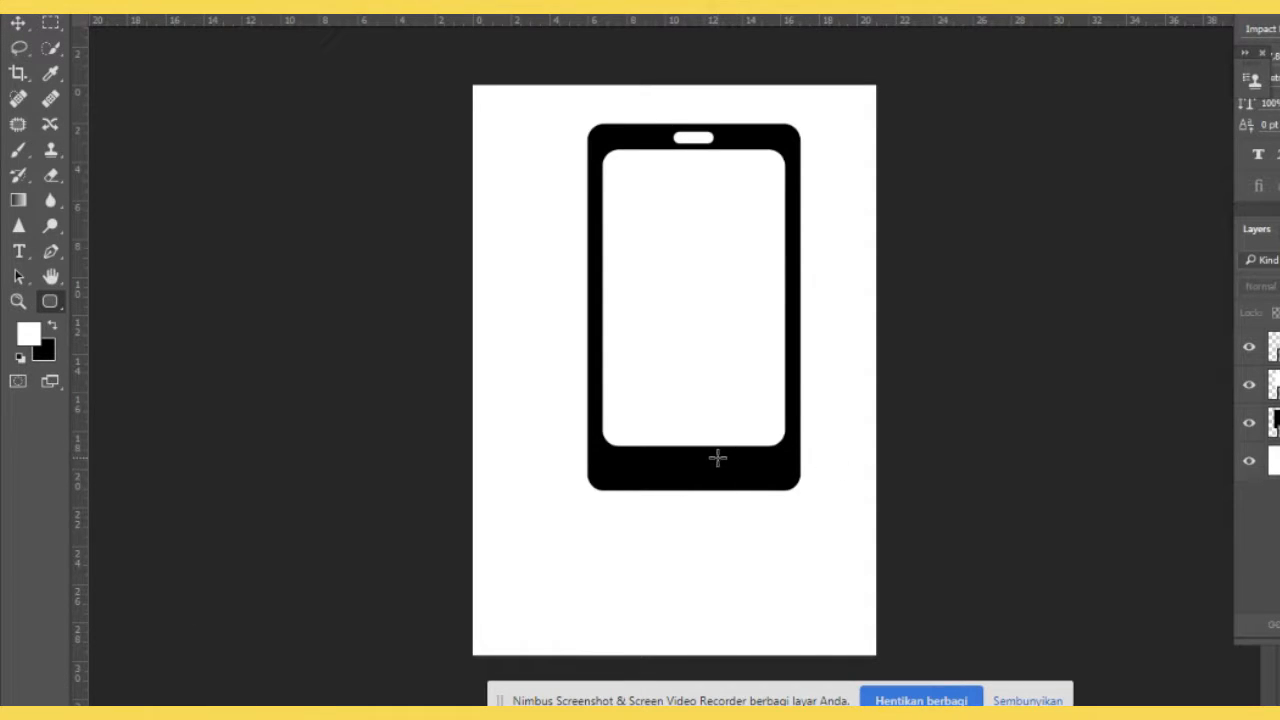
{"action": "left_click_drag", "start_coordinate": [718, 458], "coordinate": [661, 480]}
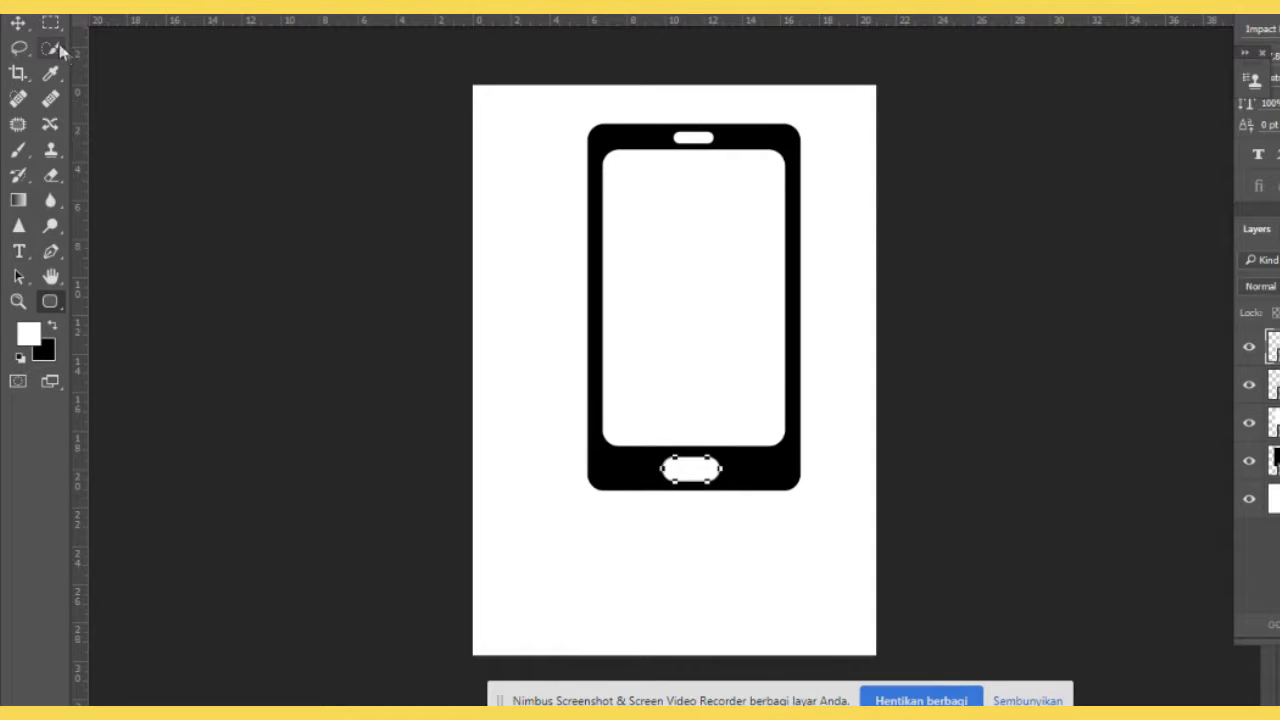
Center the home button horizontally under the screen and nudge it down to the middle of the lower black band
{"action": "left_click", "coordinate": [17, 25]}
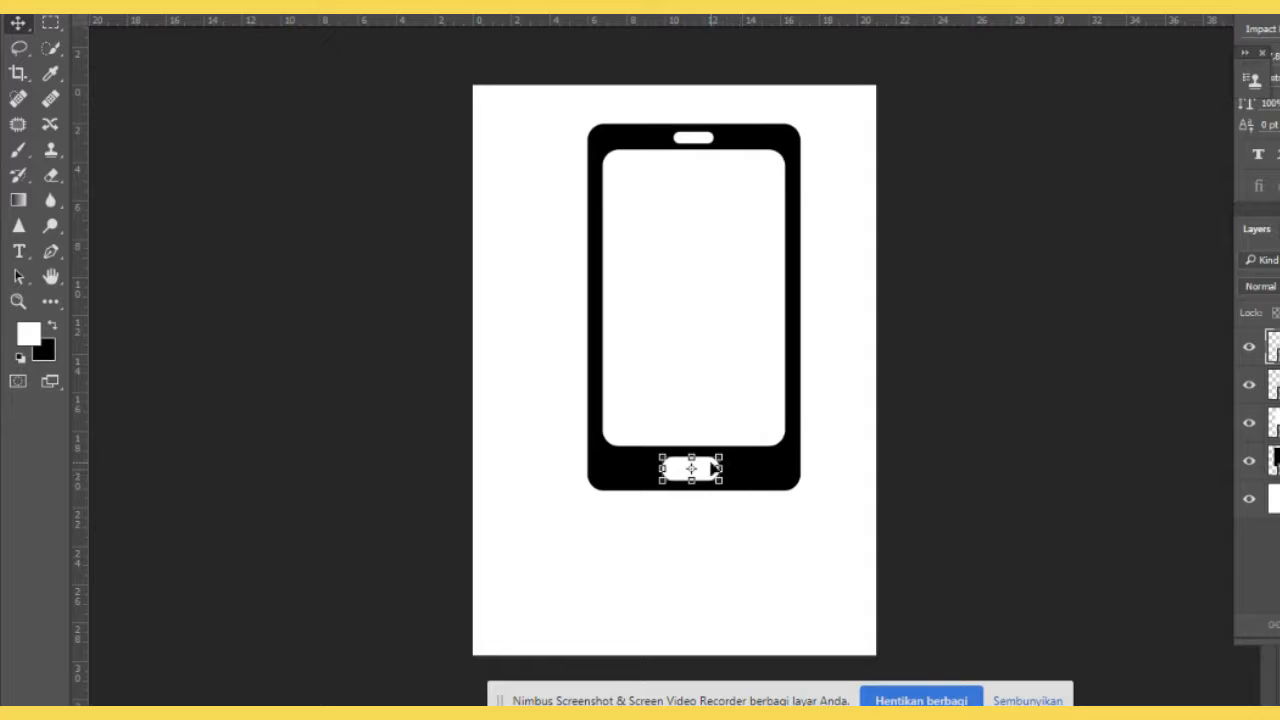
{"action": "left_click_drag", "start_coordinate": [707, 468], "coordinate": [712, 471]}
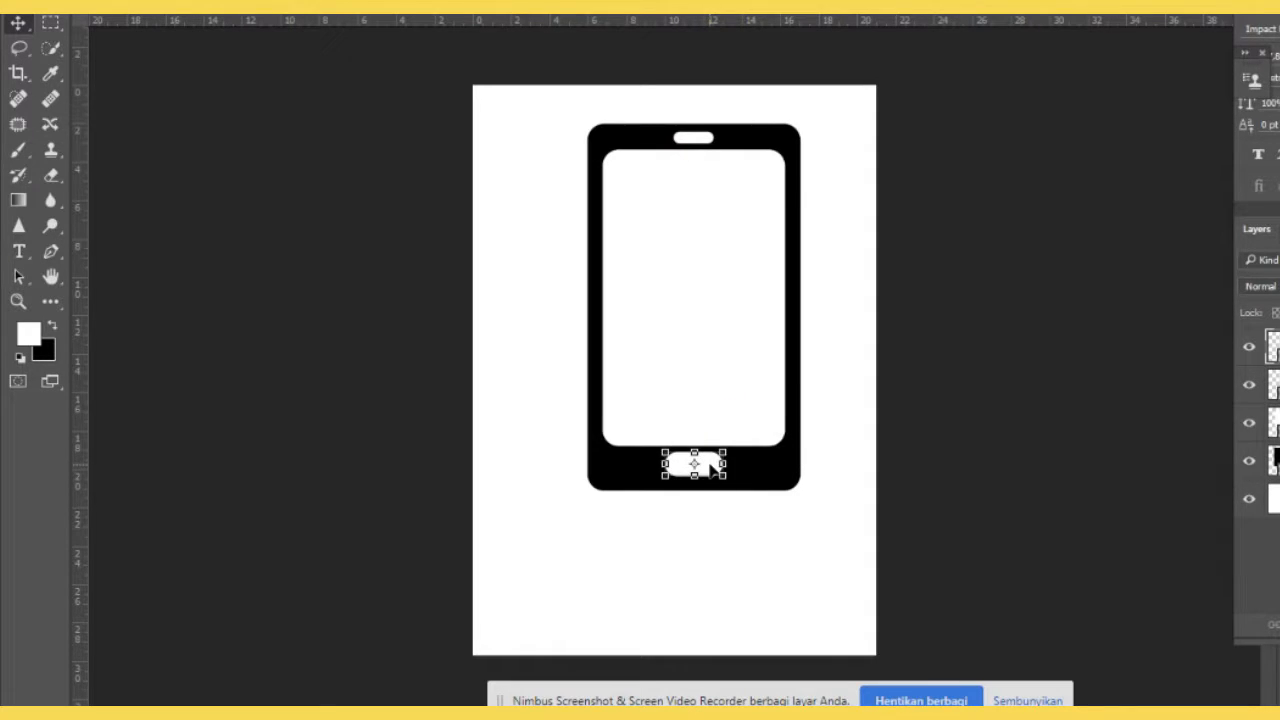
{"action": "key", "text": "Down"}
{"action": "key", "text": "Down"}
{"action": "key", "text": "Down"}
{"action": "left_click", "coordinate": [886, 394]}
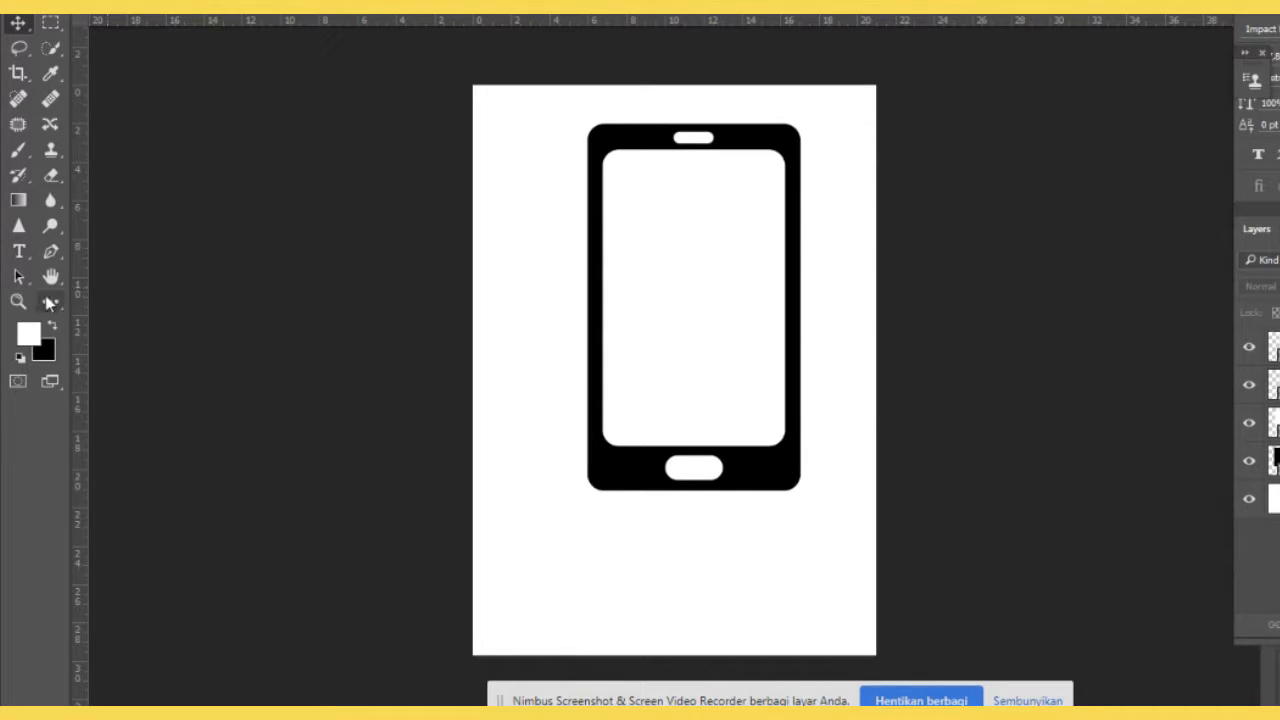
Draw small overlapping white rectangles to the right of the home button as a navigation icon
{"action": "left_click", "coordinate": [50, 303]}
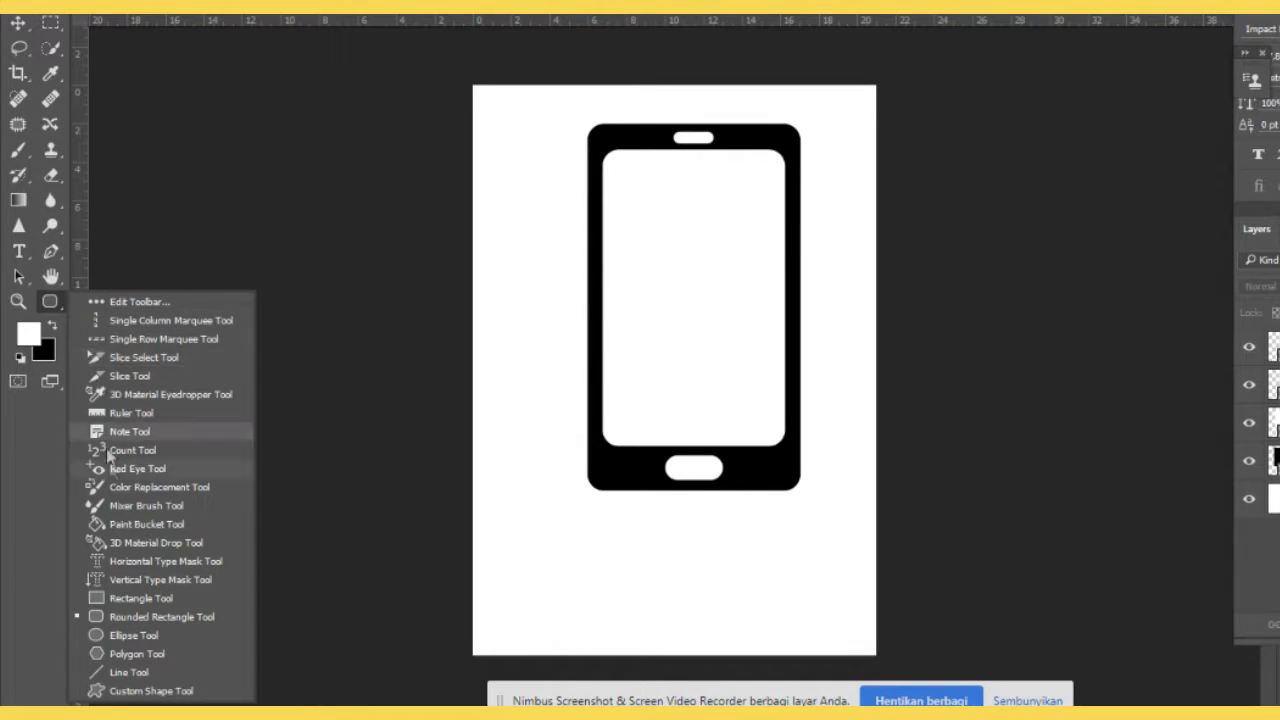
{"action": "left_click", "coordinate": [160, 598]}
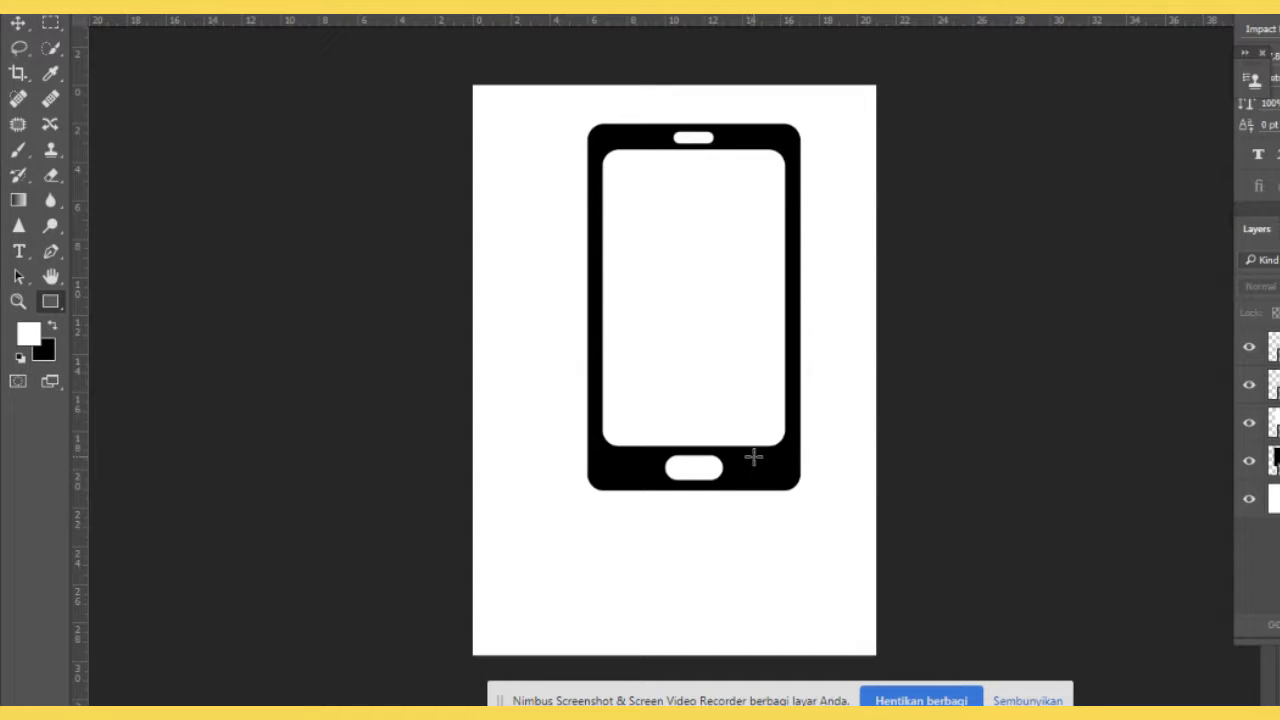
{"action": "left_click_drag", "start_coordinate": [752, 457], "coordinate": [776, 476]}
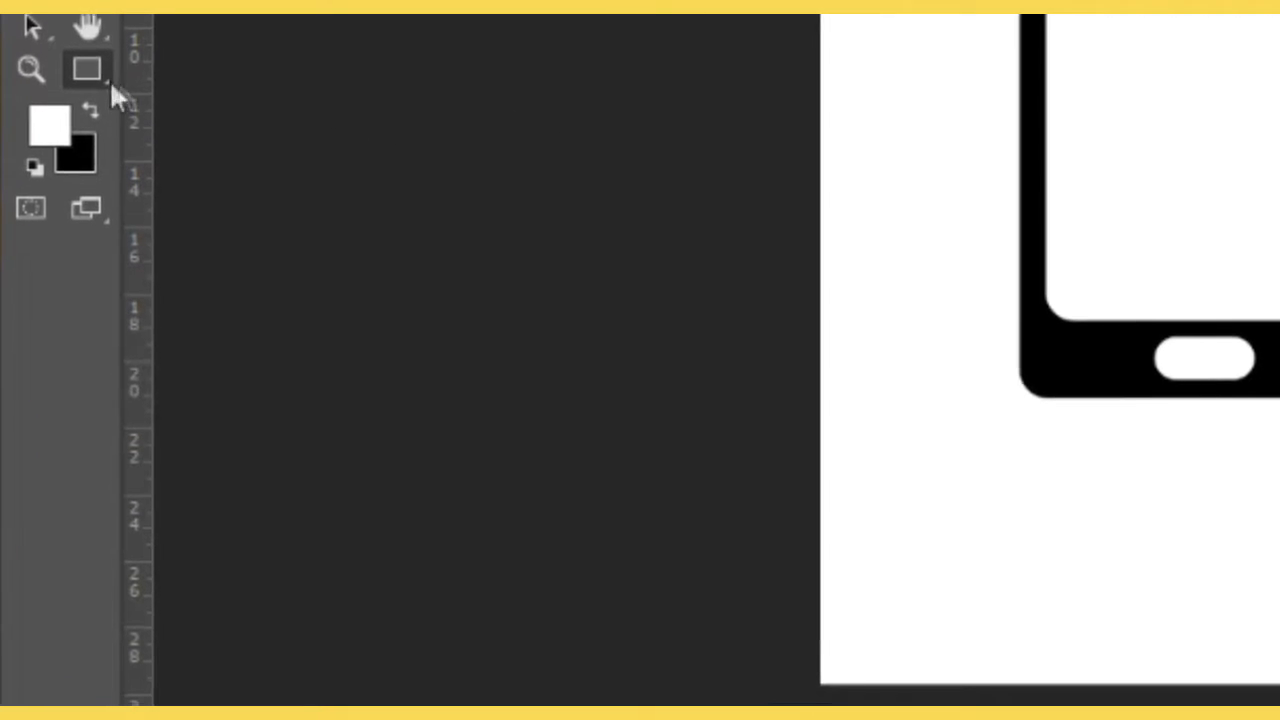
Create a custom U-turn arrow shape, 121 × 91 px, on the white page below the phone
{"action": "left_click", "coordinate": [97, 107]}
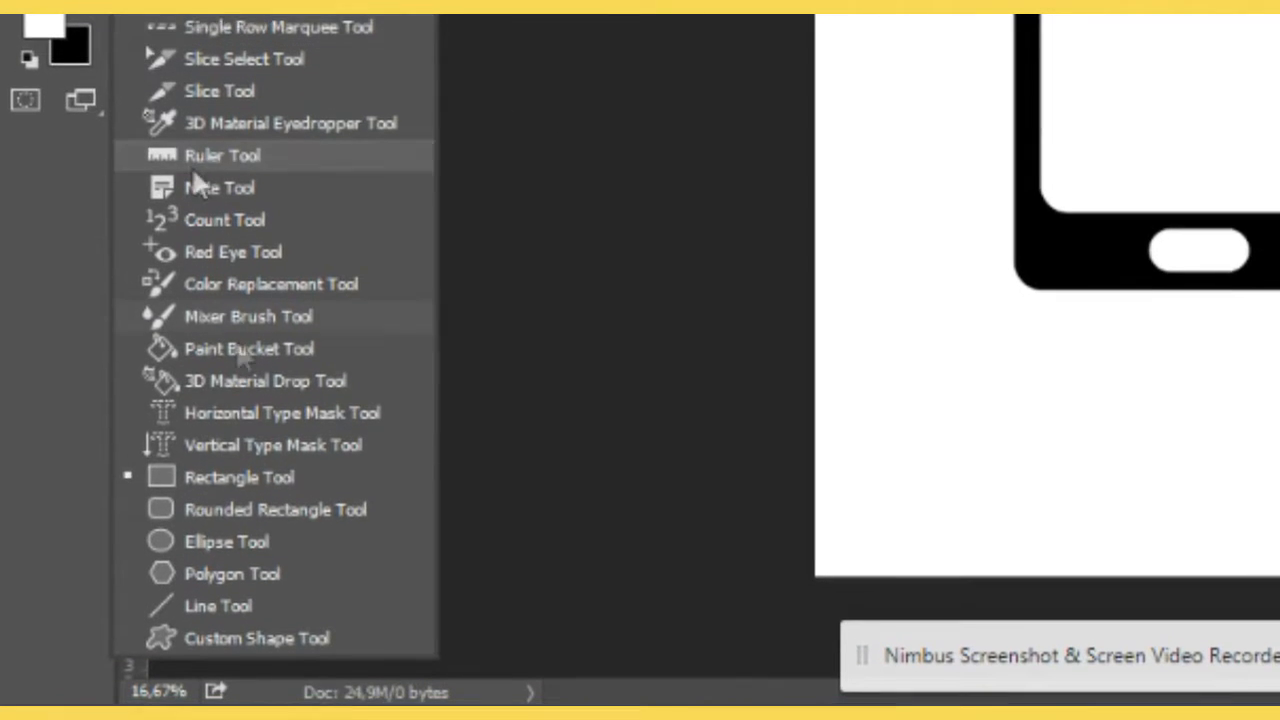
{"action": "left_click", "coordinate": [275, 634]}
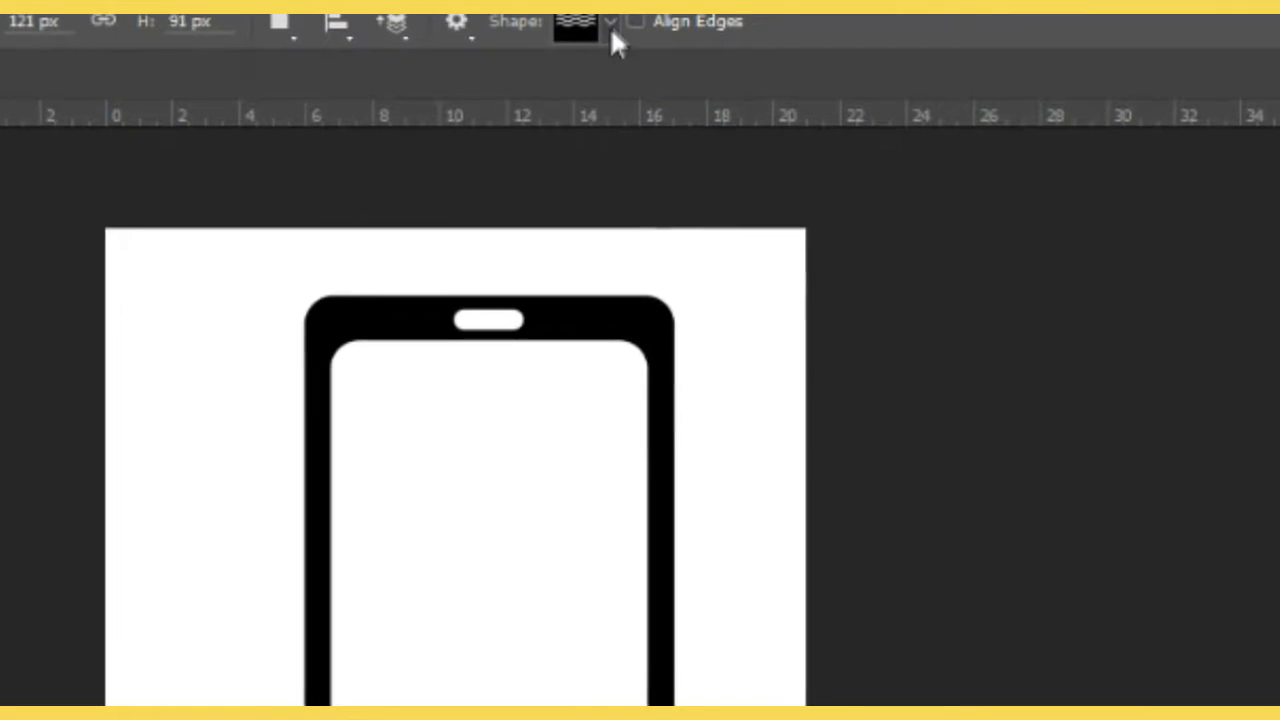
{"action": "left_click", "coordinate": [610, 34]}
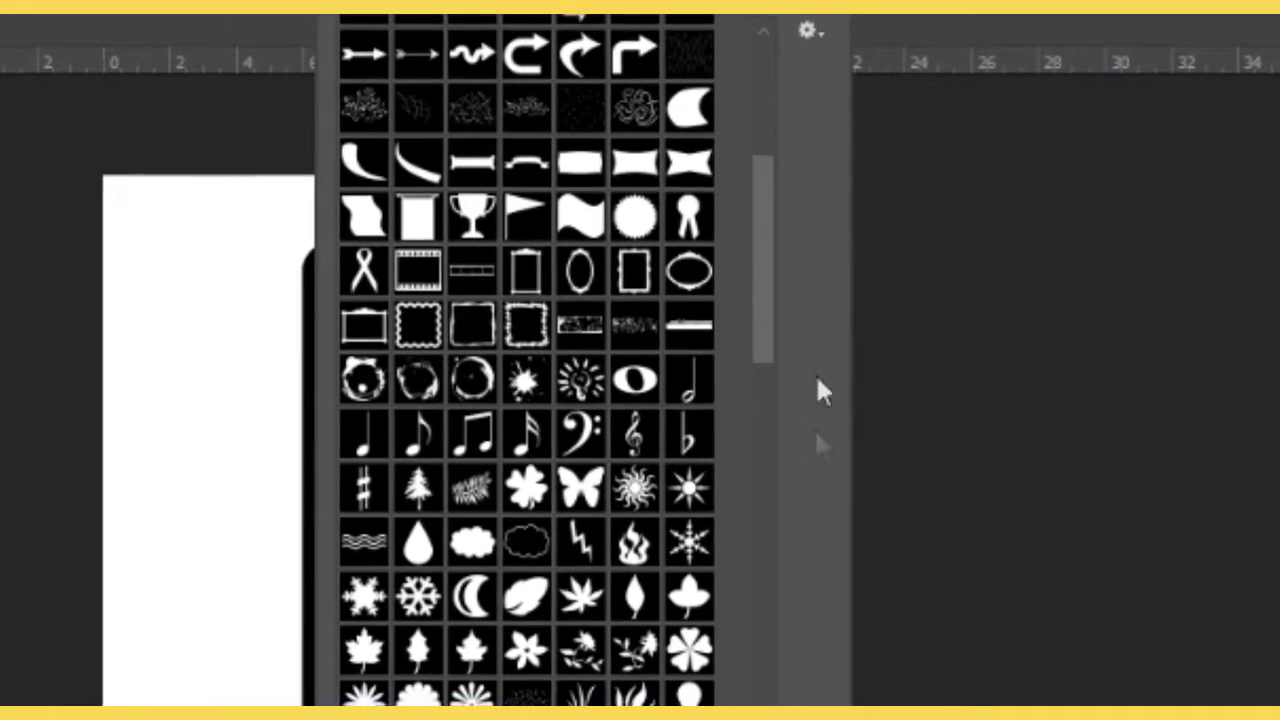
{"action": "left_click_drag", "start_coordinate": [771, 322], "coordinate": [767, 214]}
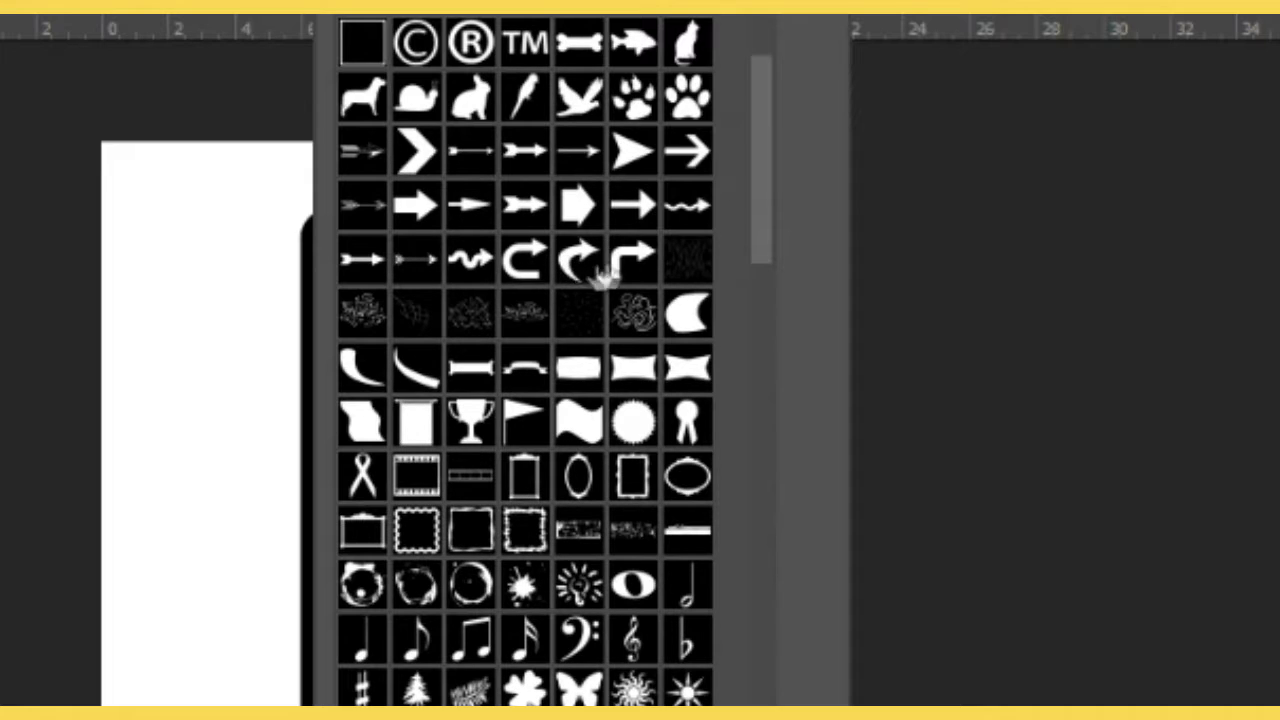
{"action": "left_click", "coordinate": [533, 265]}
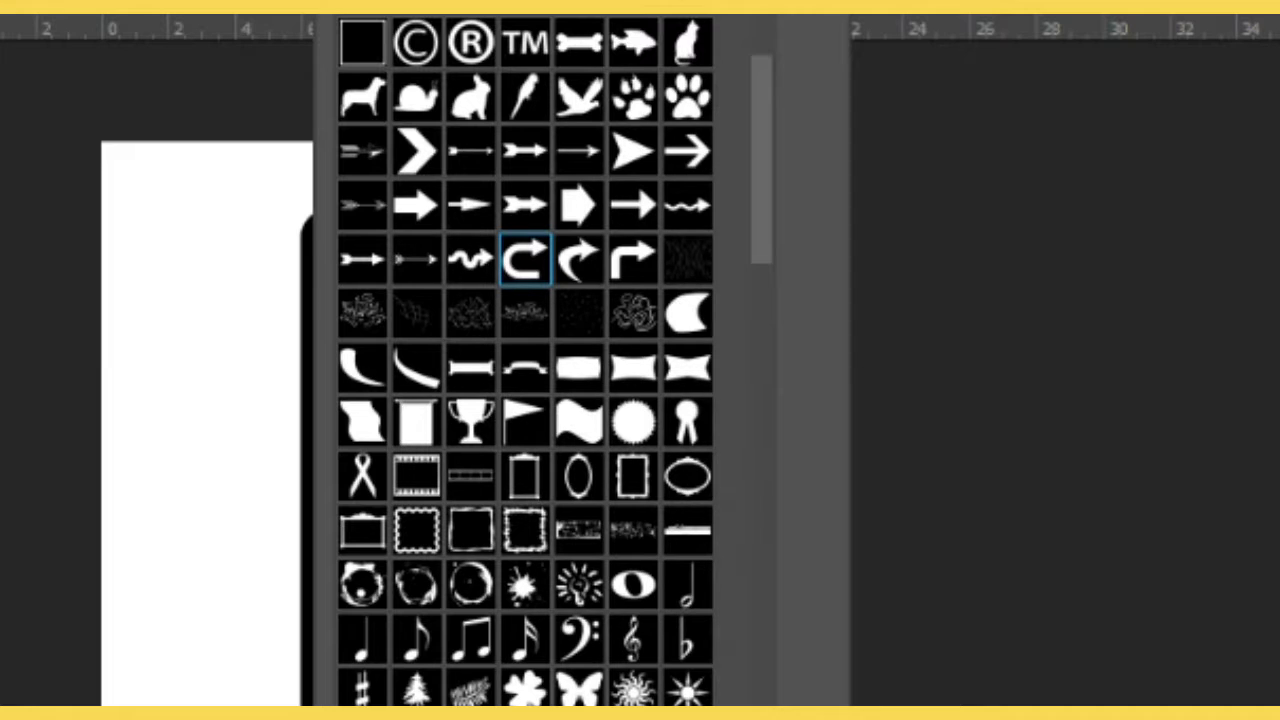
{"action": "left_click", "coordinate": [960, 390]}
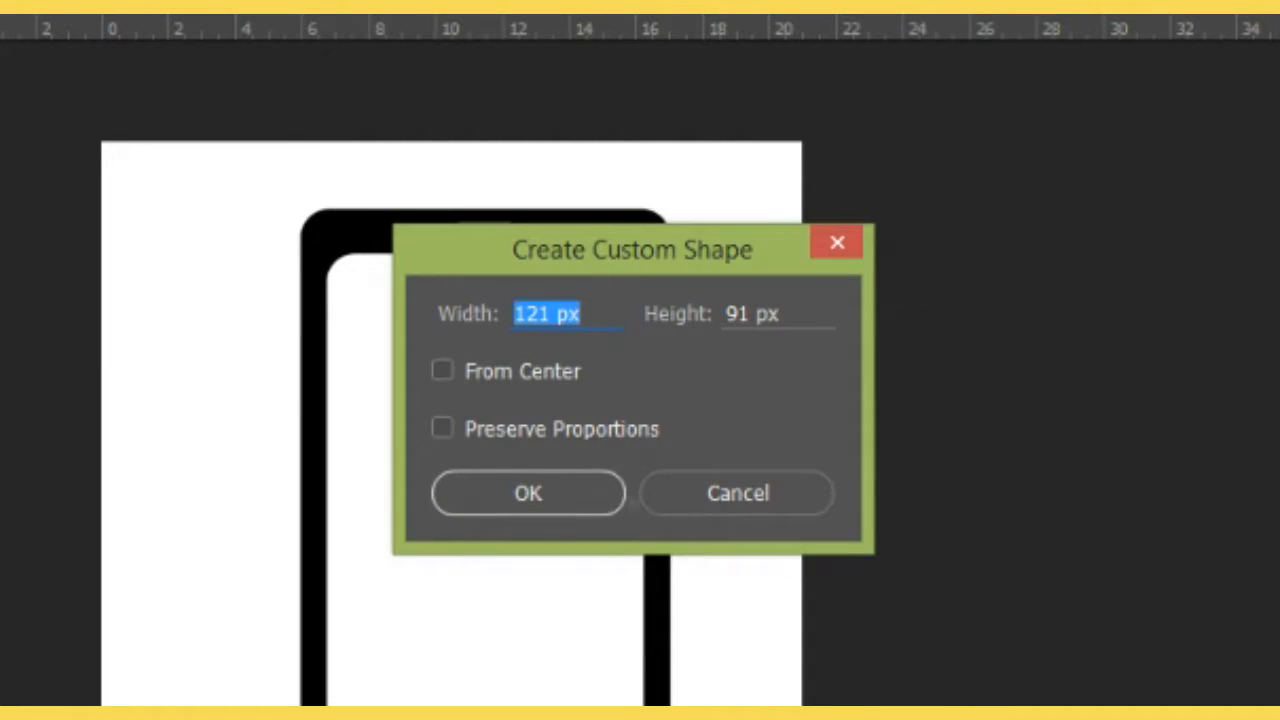
{"action": "left_click", "coordinate": [560, 489]}
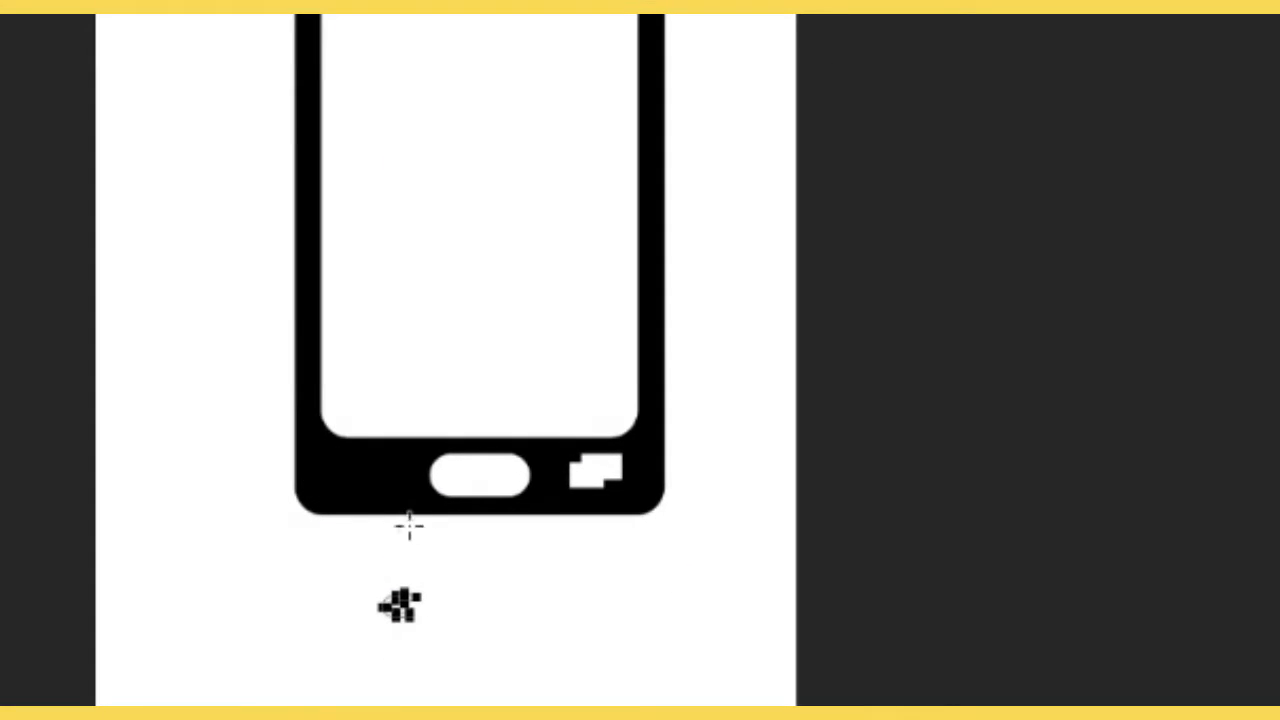
Undo the arrow below the phone and draw a white U-turn arrow in the lower black band, left of the home button
{"action": "key", "text": "ctrl+z"}
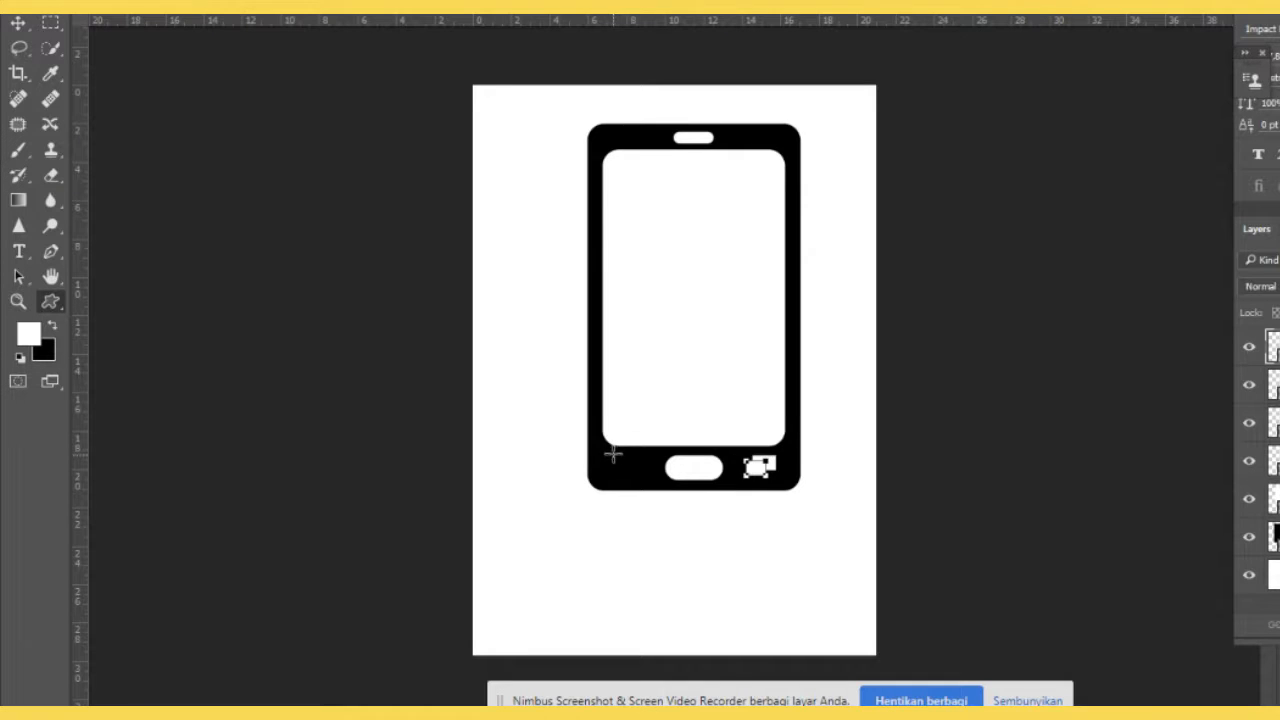
{"action": "left_click_drag", "start_coordinate": [336, 457], "coordinate": [399, 494]}
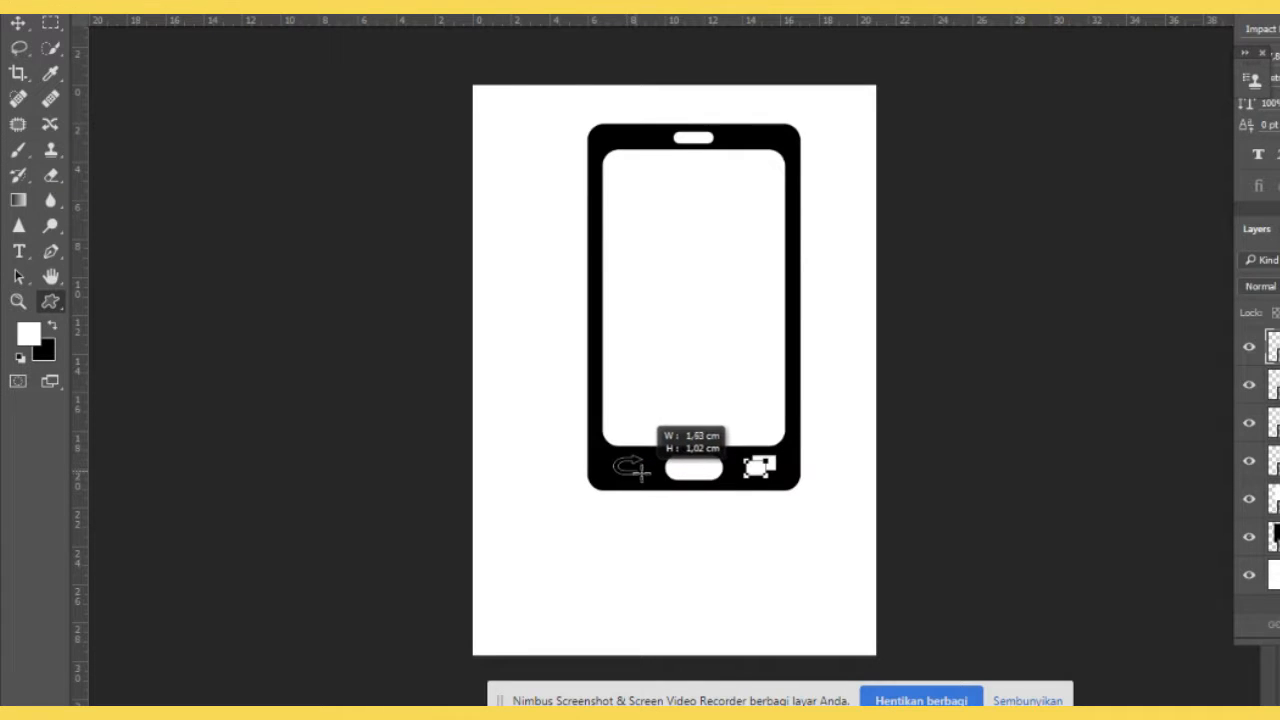
{"action": "mouse_move", "coordinate": [640, 473]}
{"action": "left_mouse_down"}
{"action": "mouse_move", "coordinate": [577, 480]}
{"action": "mouse_move", "coordinate": [648, 479]}
{"action": "left_mouse_up"}
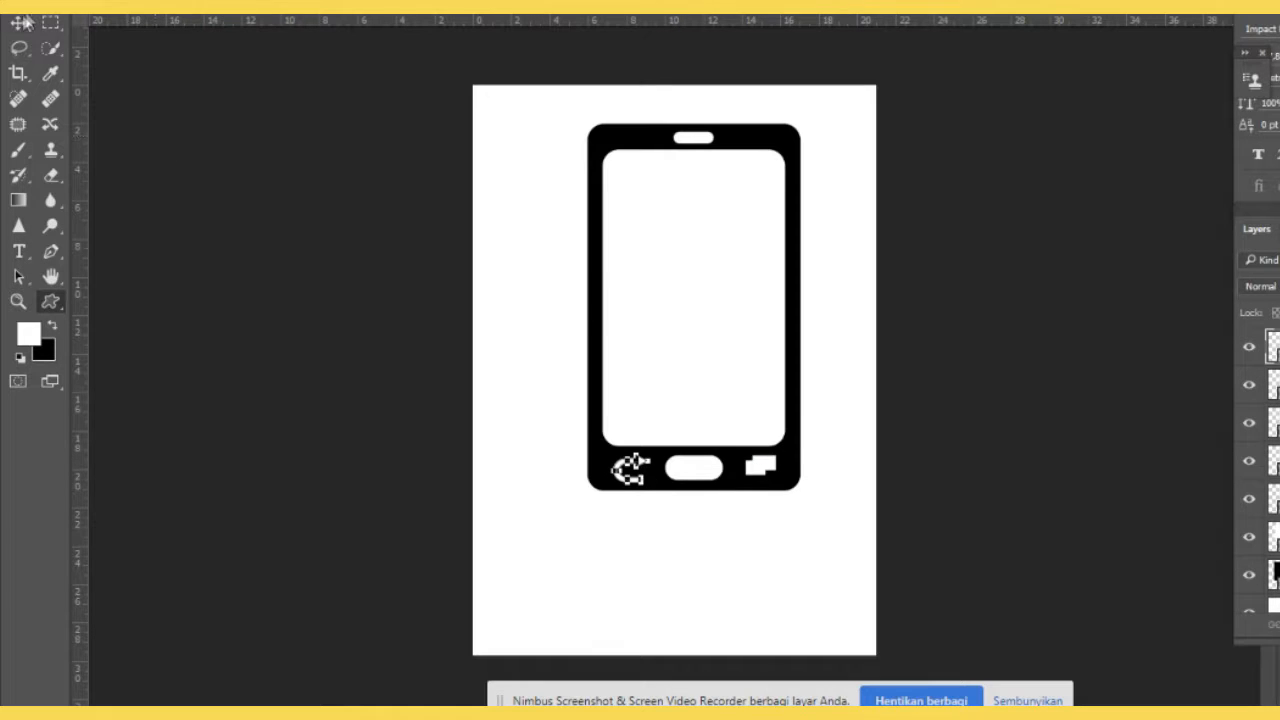
Flip the U-turn arrow horizontally so it points left, and position it between the phone's left edge and the home button
{"action": "left_click", "coordinate": [22, 21]}
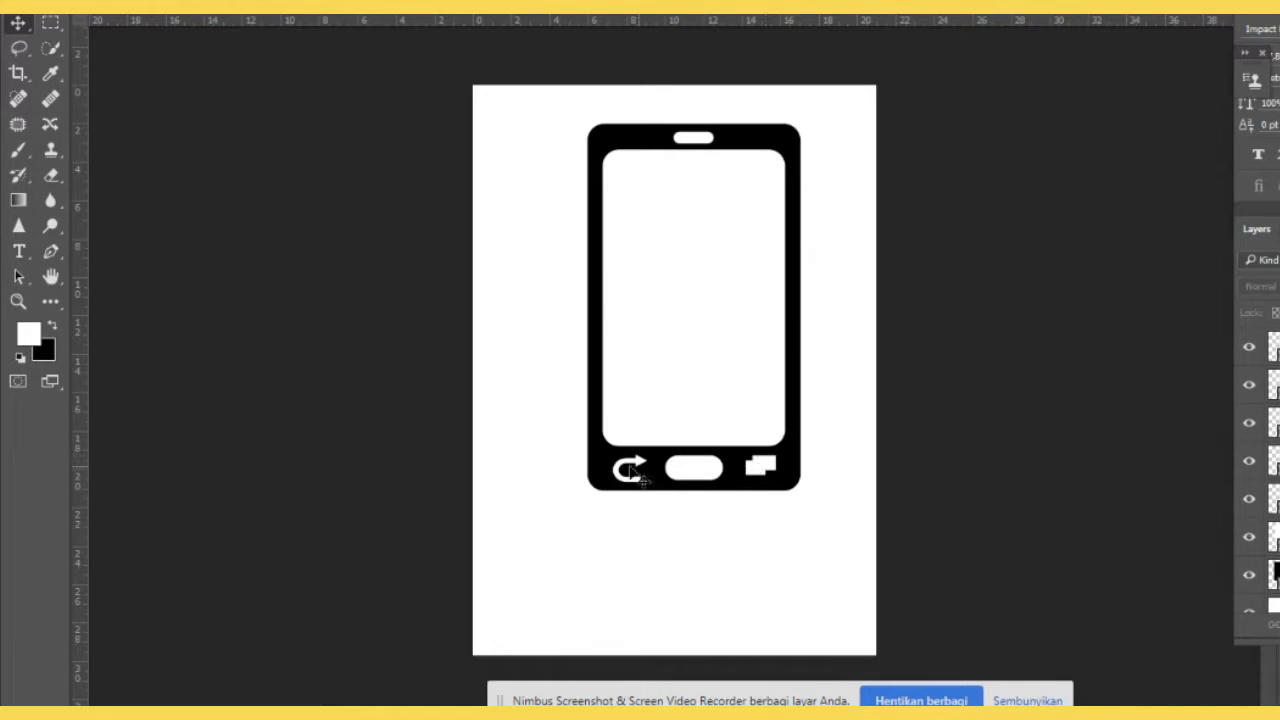
{"action": "left_click_drag", "start_coordinate": [628, 478], "coordinate": [601, 472]}
{"action": "key", "text": "Return"}
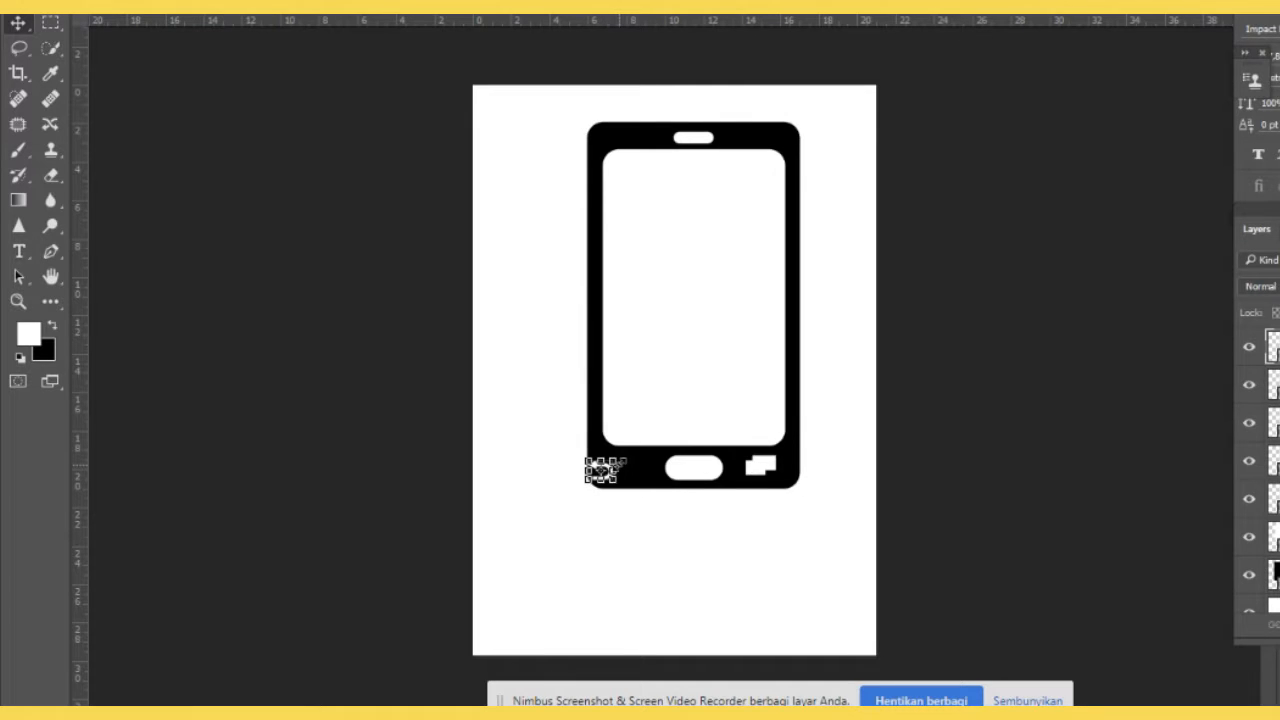
{"action": "left_click_drag", "start_coordinate": [605, 472], "coordinate": [627, 474]}
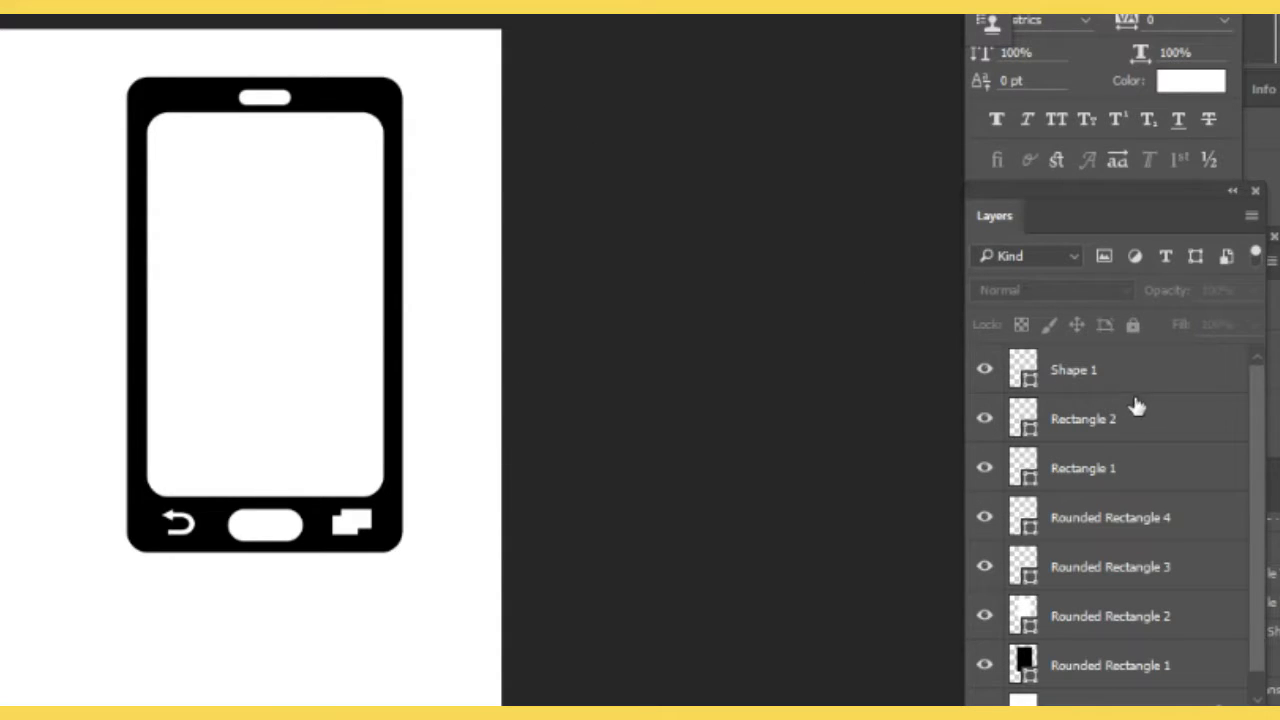
Select all the phone's shape layers, from Shape 1 to Rounded Rectangle 1, and link them together
{"action": "left_click_drag", "start_coordinate": [514, 34], "coordinate": [86, 612]}
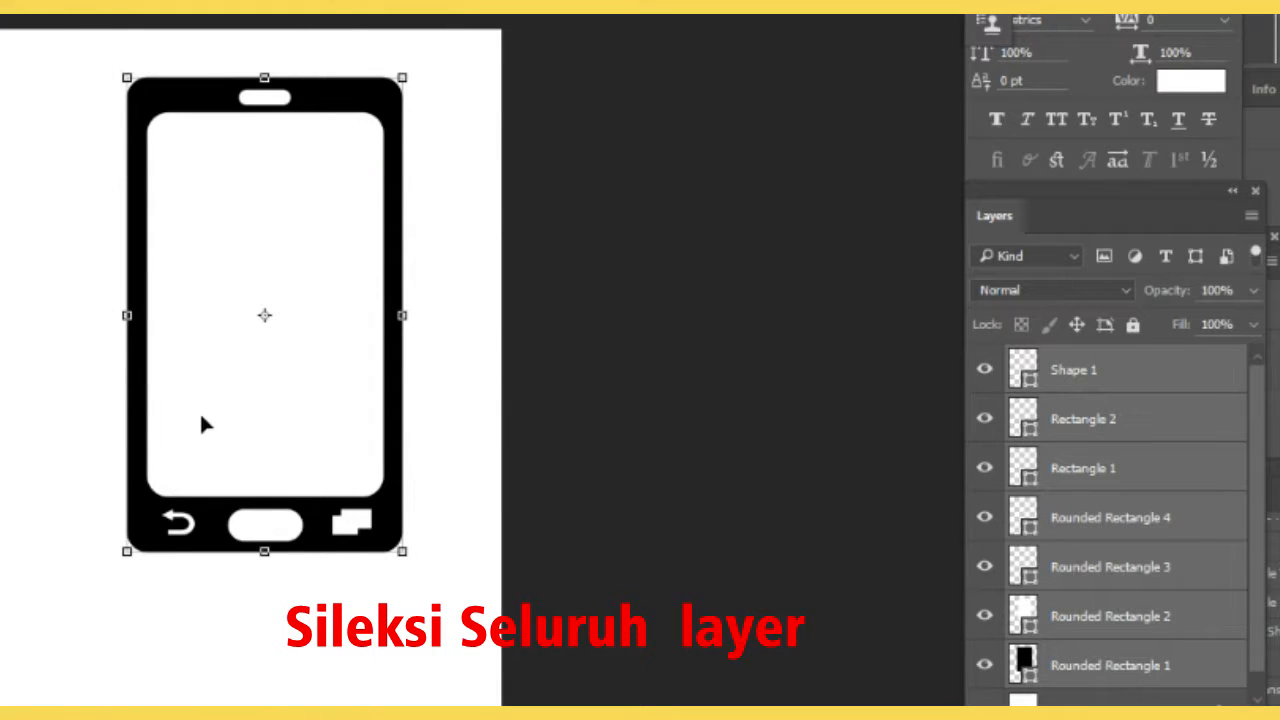
{"action": "left_click_drag", "start_coordinate": [212, 510], "coordinate": [167, 542]}
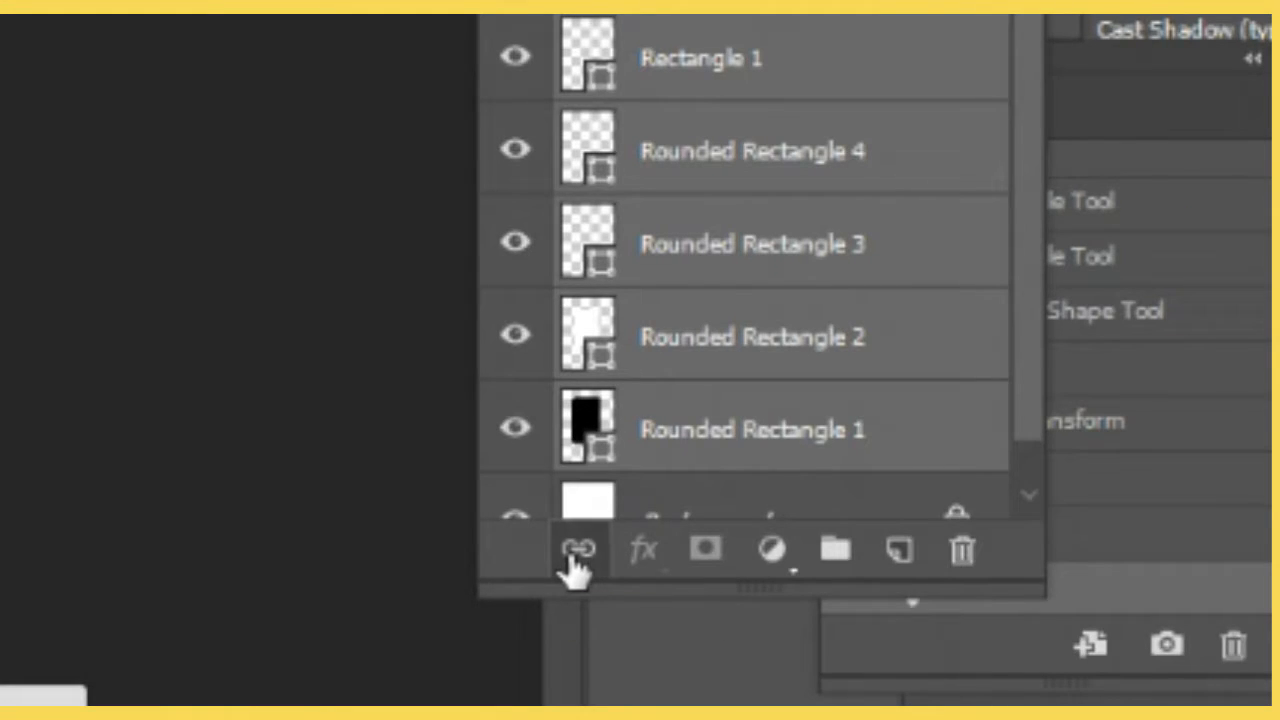
{"action": "left_click", "coordinate": [575, 552]}
Scale the linked phone down and tilt it counterclockwise in the upper part of the page
{"action": "left_click_drag", "start_coordinate": [360, 110], "coordinate": [316, 169]}
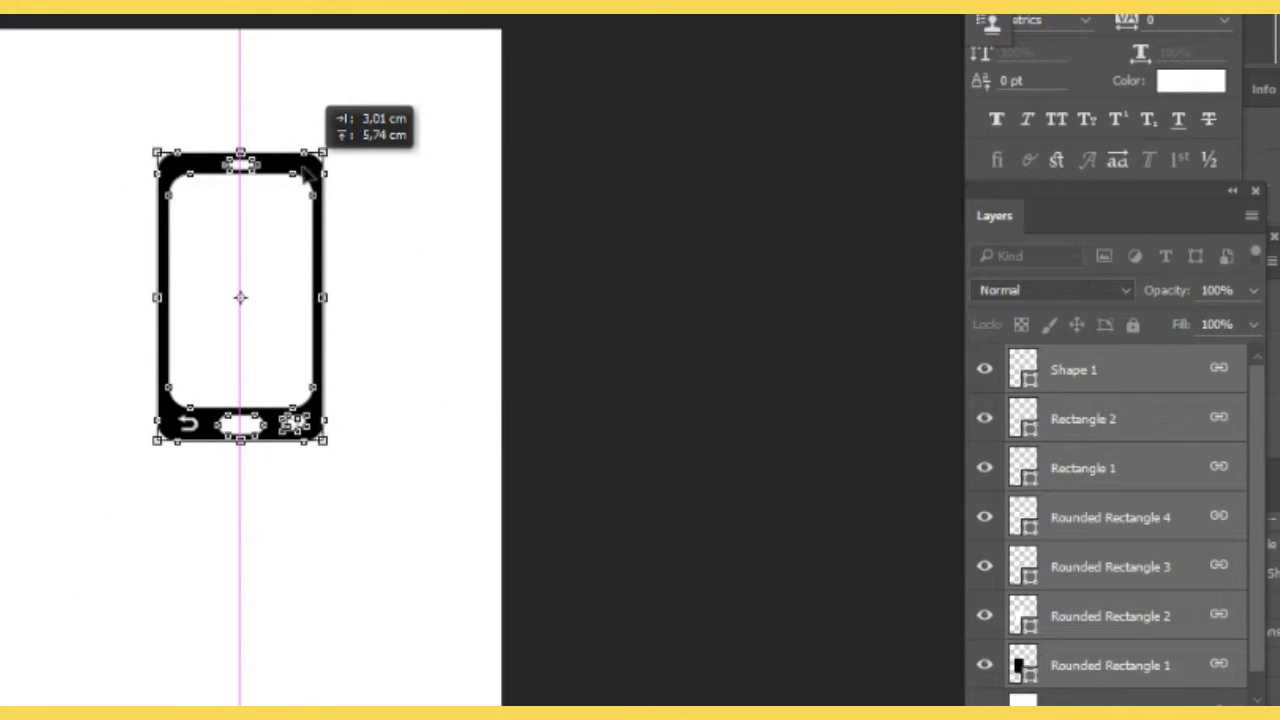
{"action": "left_click_drag", "start_coordinate": [371, 157], "coordinate": [300, 131]}
{"action": "key", "text": "Return"}
Draw a thin circular ring custom shape around the tilted phone, nearly as wide as the page
{"action": "left_click", "coordinate": [497, 76]}
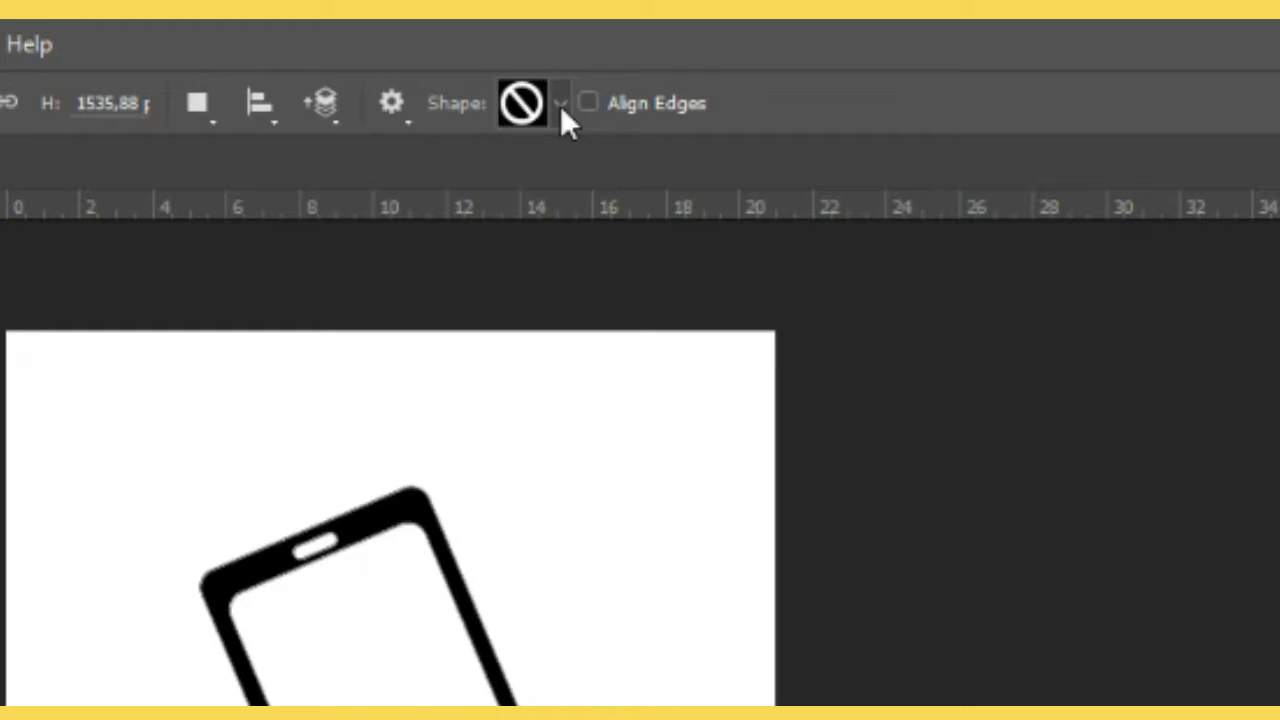
{"action": "left_click", "coordinate": [560, 104]}
{"action": "left_click", "coordinate": [650, 360]}
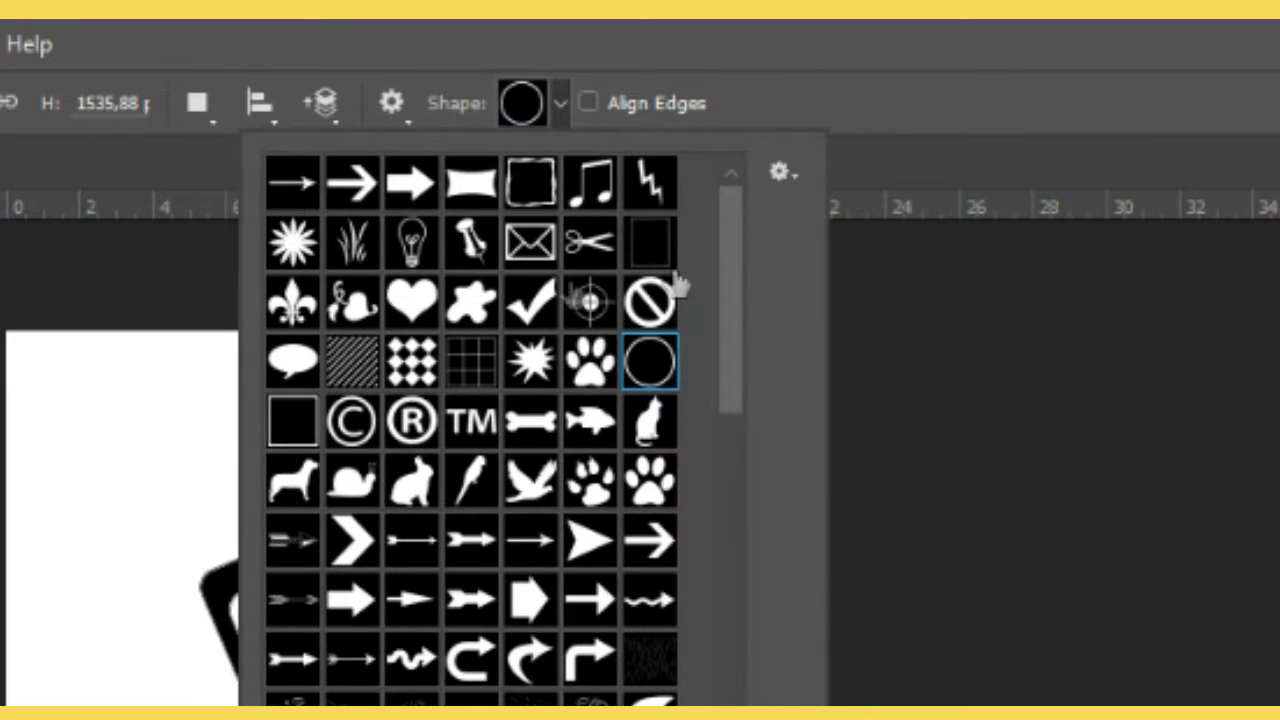
{"action": "left_click", "coordinate": [786, 45]}
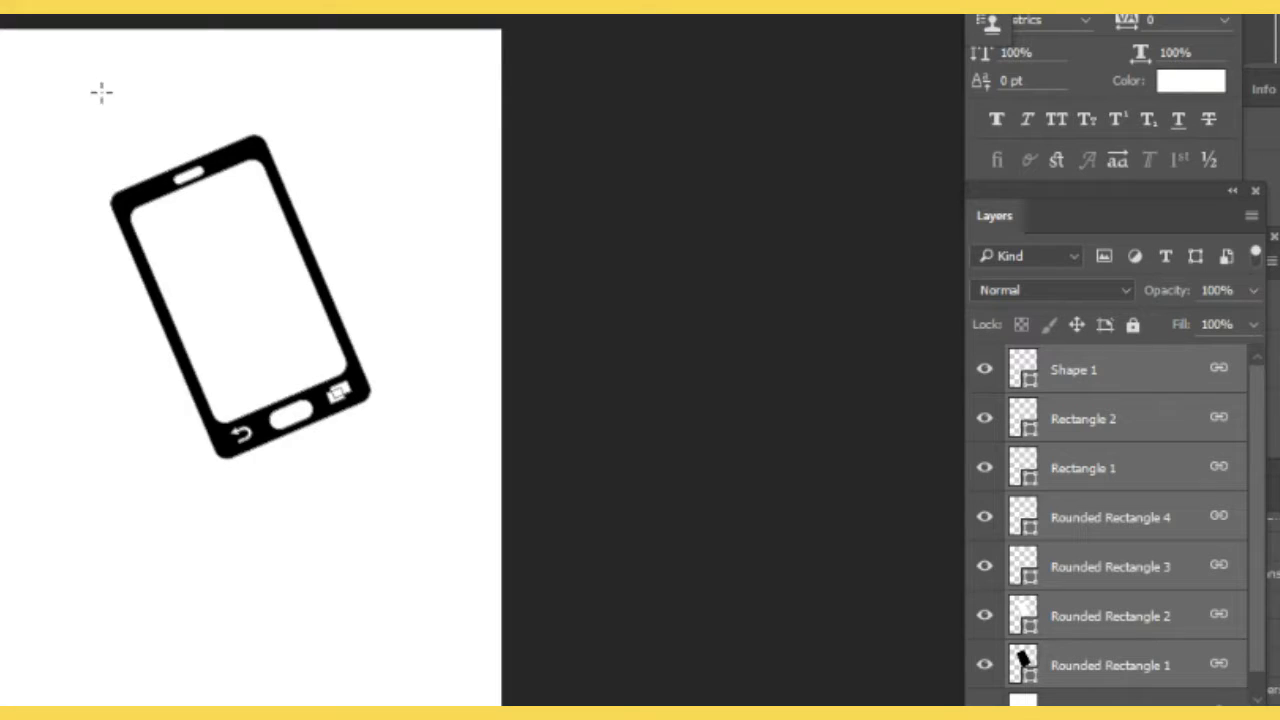
{"action": "left_click_drag", "start_coordinate": [20, 66], "coordinate": [752, 510]}
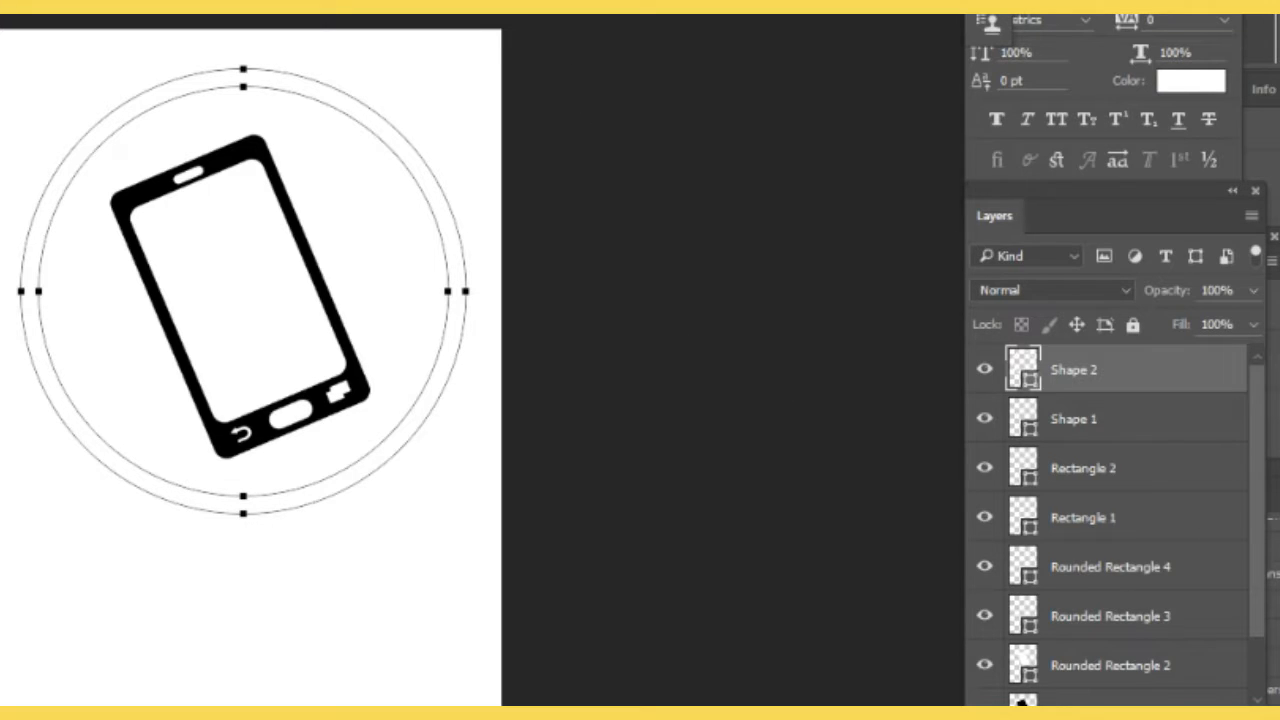
Fill the ring around the phone with bright red
{"action": "double_click", "coordinate": [1017, 362]}
{"action": "left_click_drag", "start_coordinate": [960, 245], "coordinate": [1035, 208]}
{"action": "left_click", "coordinate": [1185, 221]}
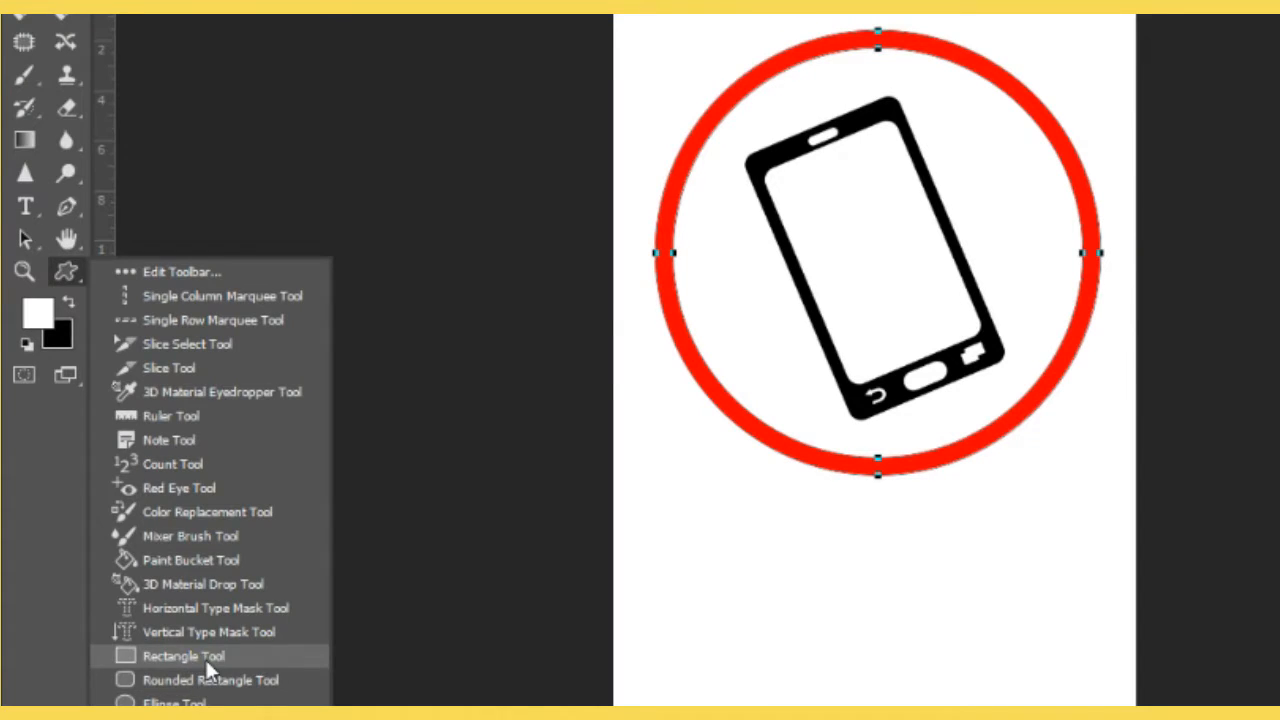
Draw a thin red rectangle as a diagonal bar across the phone, from the ring's upper left to its lower right
{"action": "left_click", "coordinate": [160, 655]}
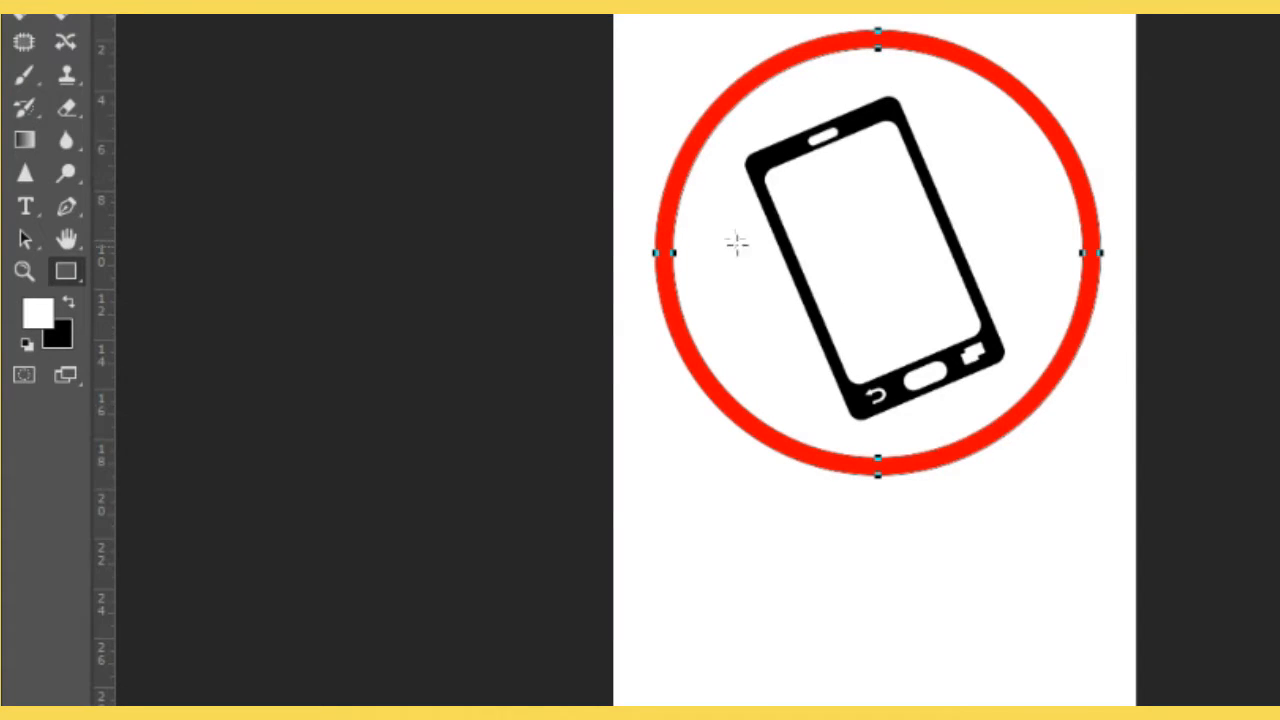
{"action": "left_click_drag", "start_coordinate": [686, 148], "coordinate": [1055, 376]}
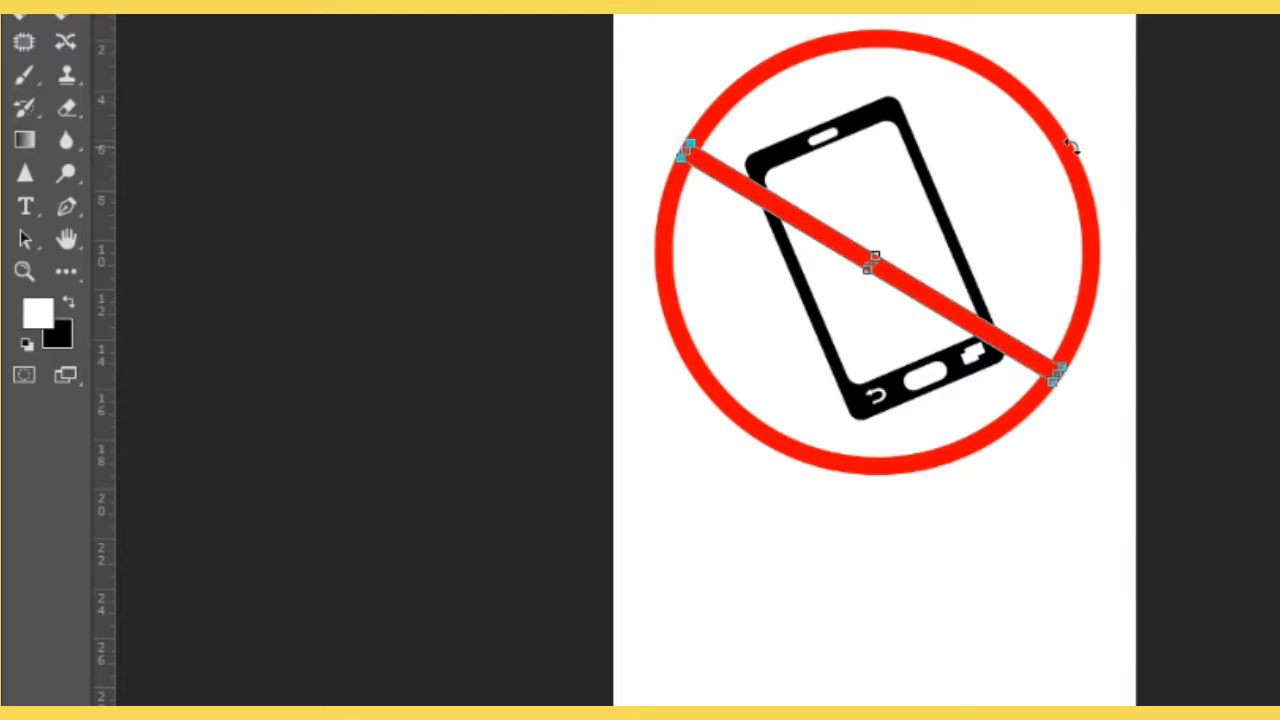
{"action": "key", "text": "Return"}
{"action": "left_click", "coordinate": [1104, 73]}
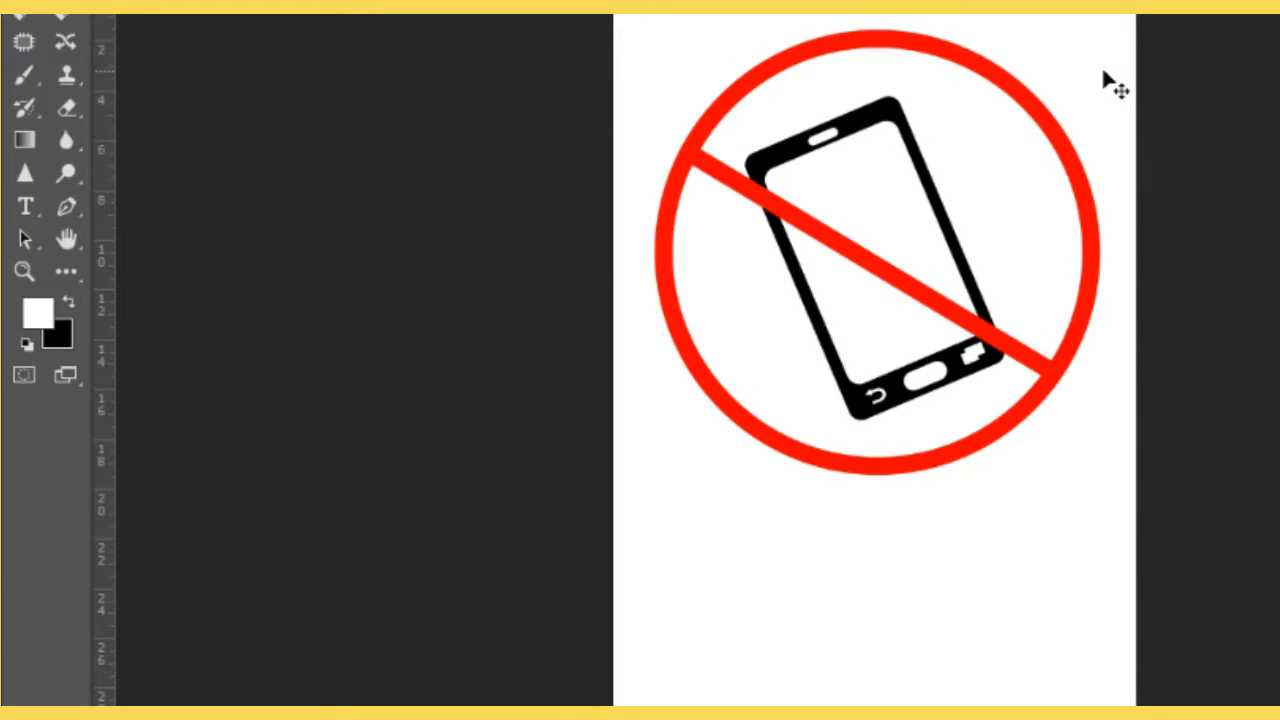
Draw the three-line waves custom shape, about 918 × 289 px, beside the phone's upper right across the ring
{"action": "left_click", "coordinate": [76, 268]}
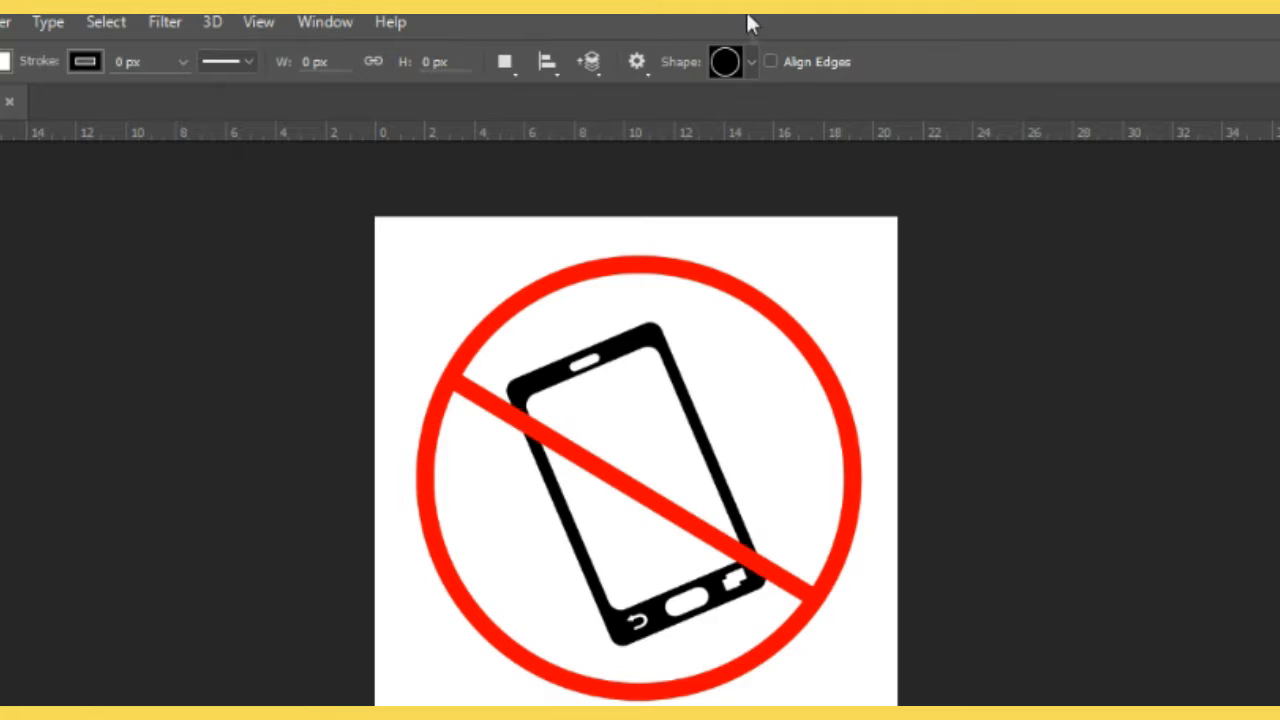
{"action": "left_click", "coordinate": [752, 60]}
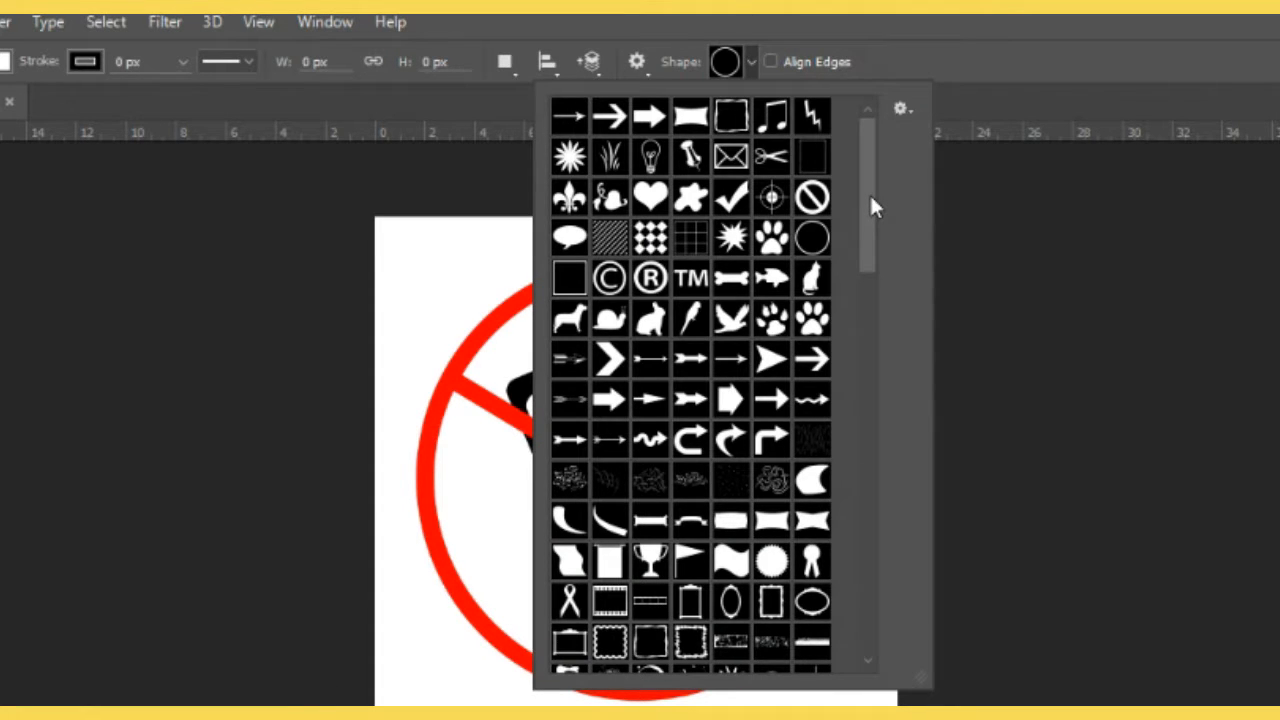
{"action": "scroll", "coordinate": [878, 205], "scroll_direction": "down", "scroll_amount": 1}
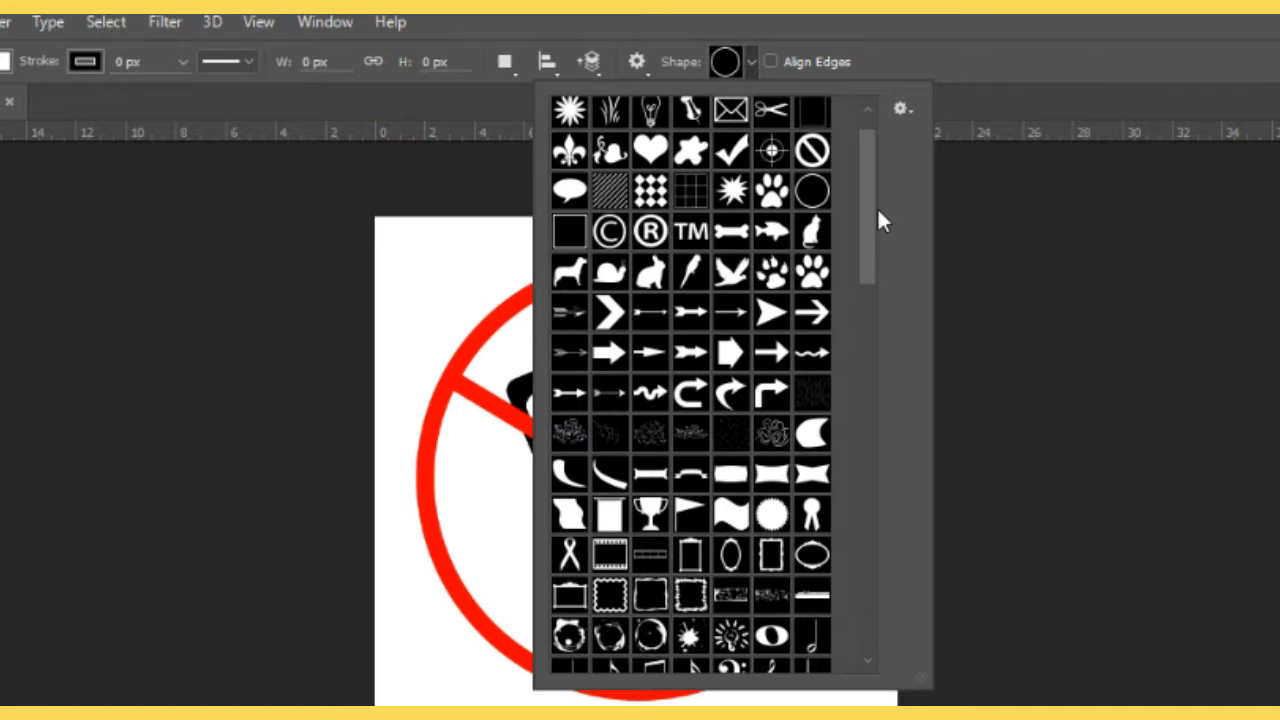
{"action": "left_click_drag", "start_coordinate": [877, 206], "coordinate": [873, 320]}
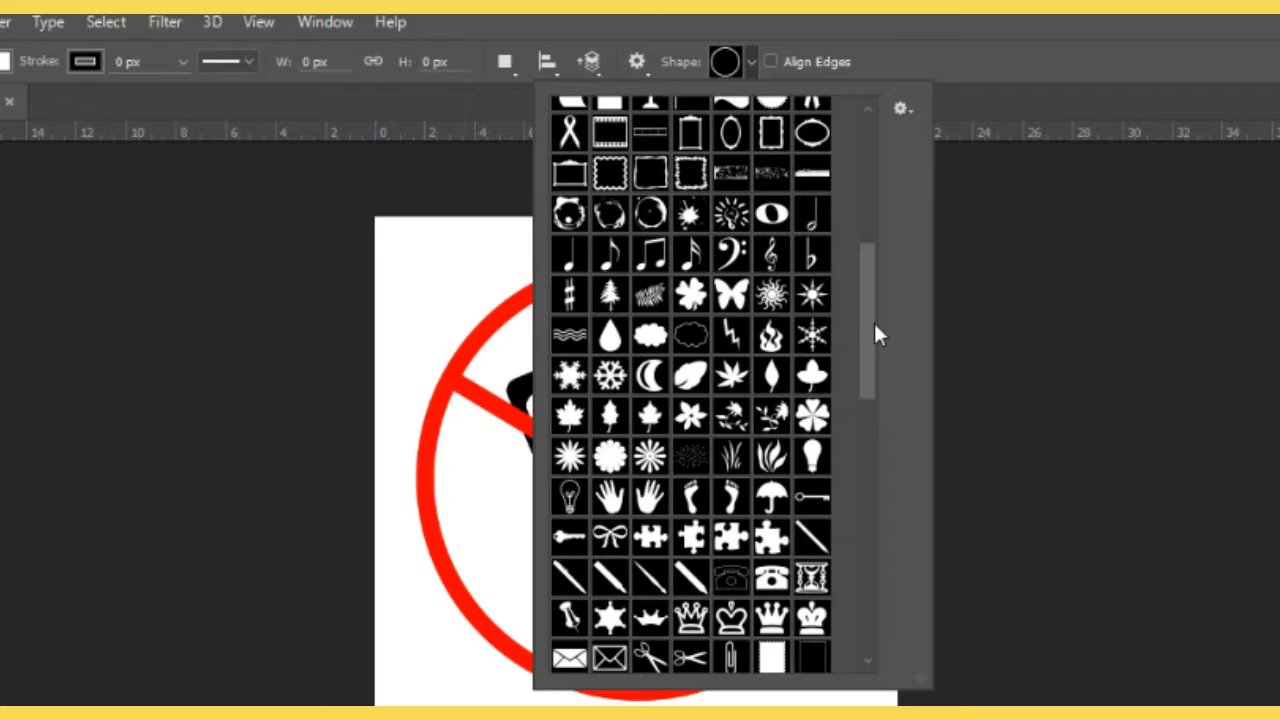
{"action": "left_click", "coordinate": [570, 336]}
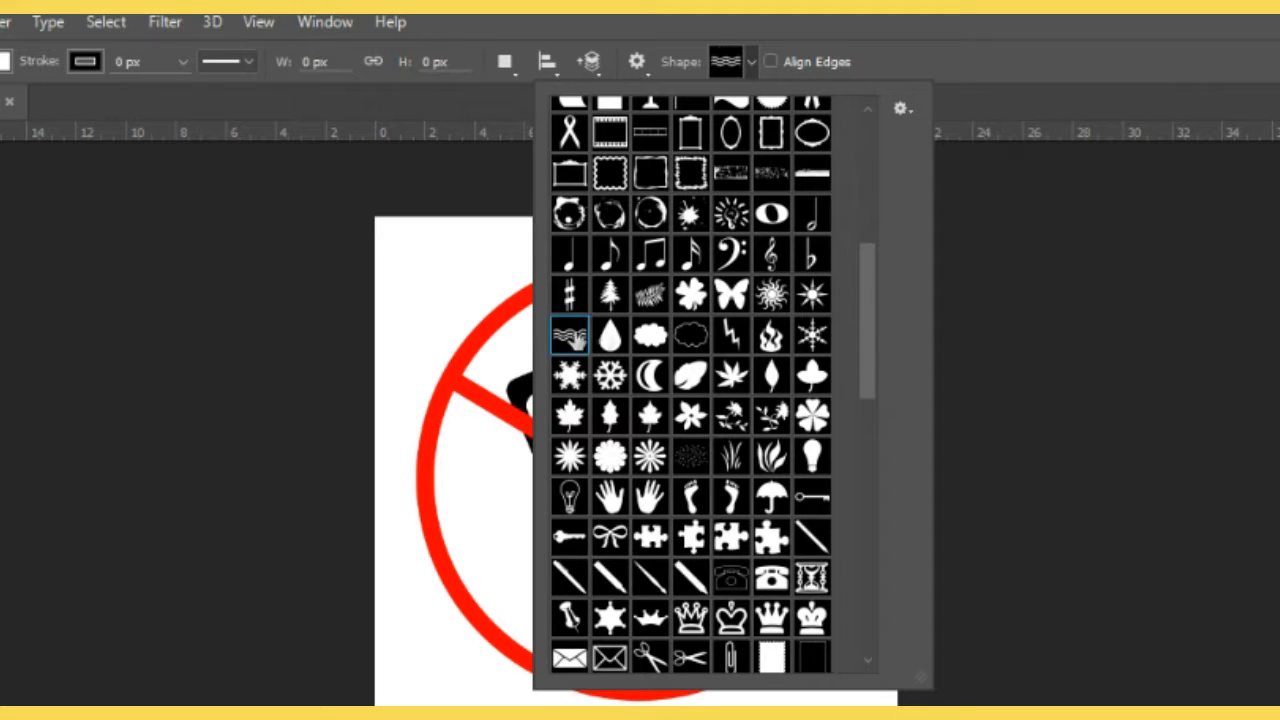
{"action": "left_click", "coordinate": [1048, 293]}
{"action": "left_click", "coordinate": [849, 480]}
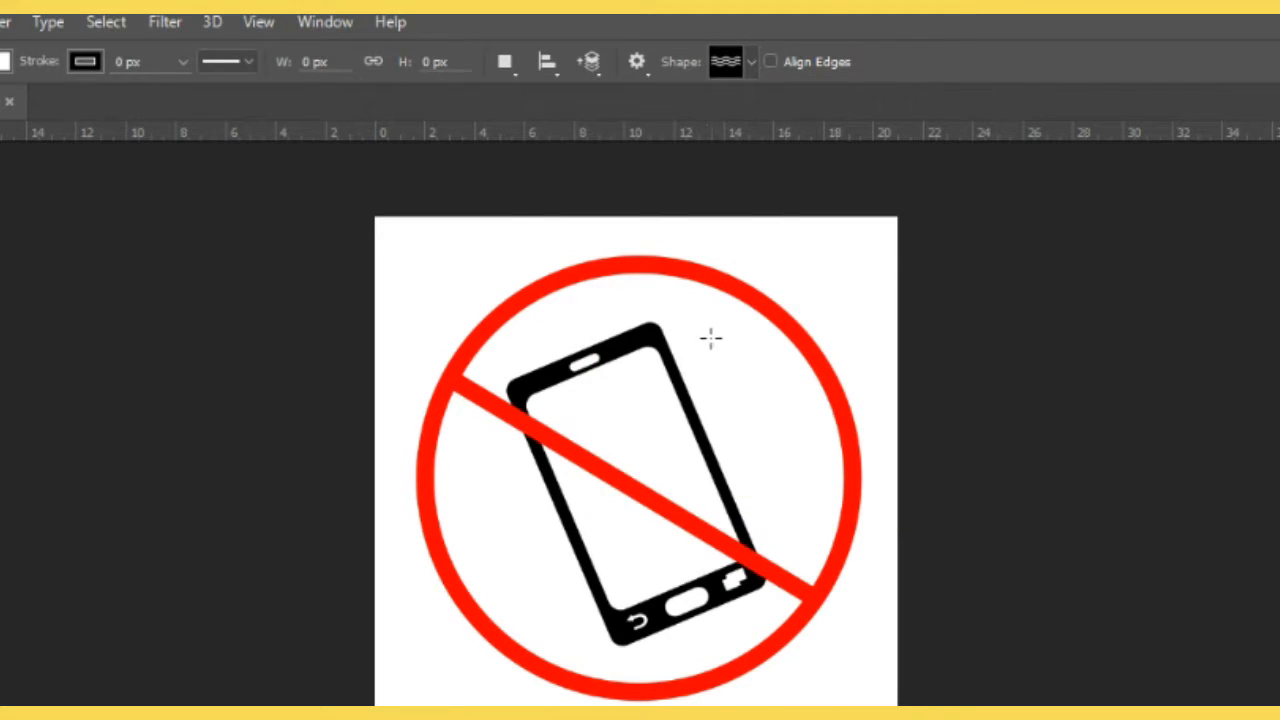
{"action": "mouse_move", "coordinate": [703, 339]}
{"action": "left_mouse_down"}
{"action": "mouse_move", "coordinate": [905, 398]}
{"action": "mouse_move", "coordinate": [894, 399]}
{"action": "left_mouse_up"}
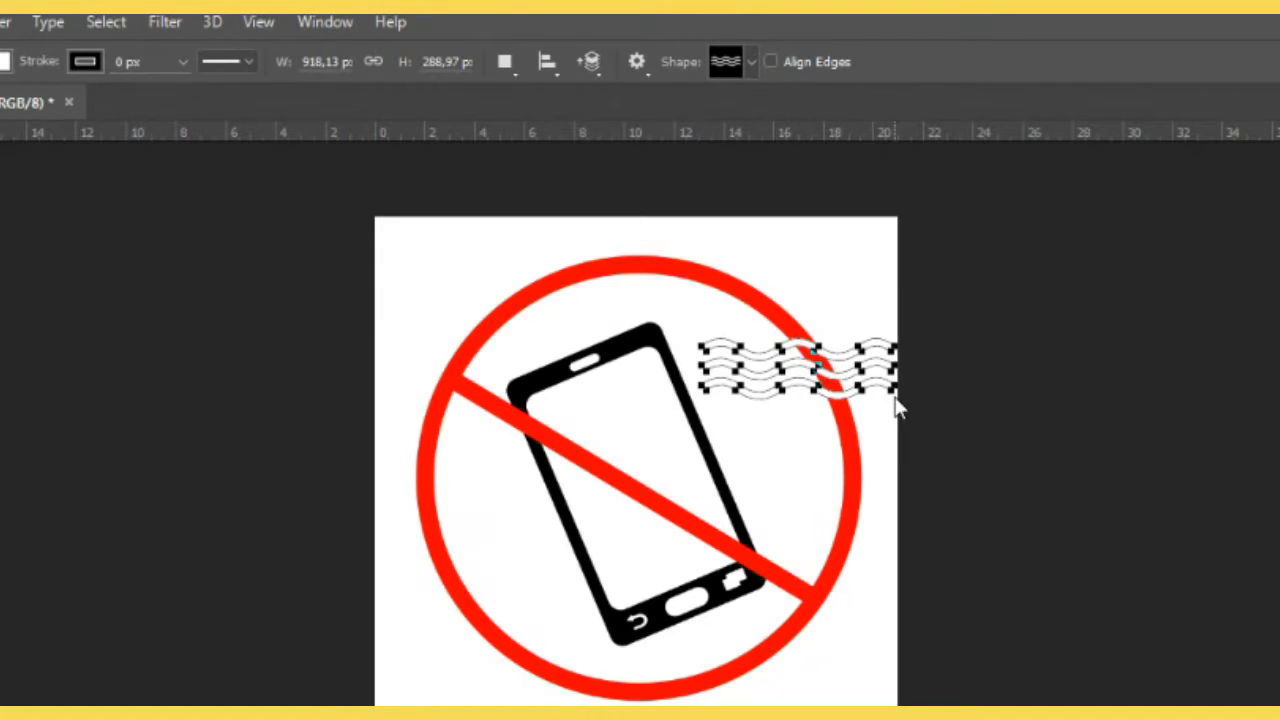
Fill the waves with the ring's red, and tilt and move them over the phone's upper-right edge inside the ring
{"action": "left_click", "coordinate": [830, 568]}
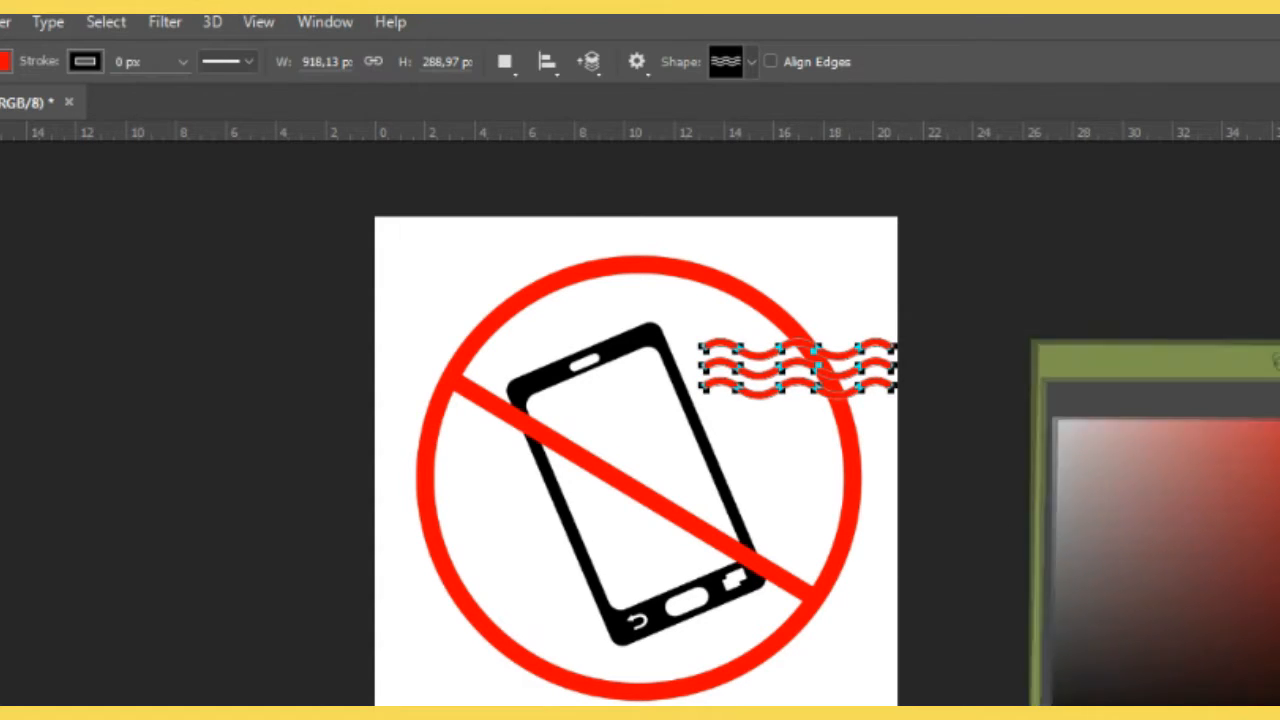
{"action": "key", "text": "Return"}
{"action": "key", "text": "v"}
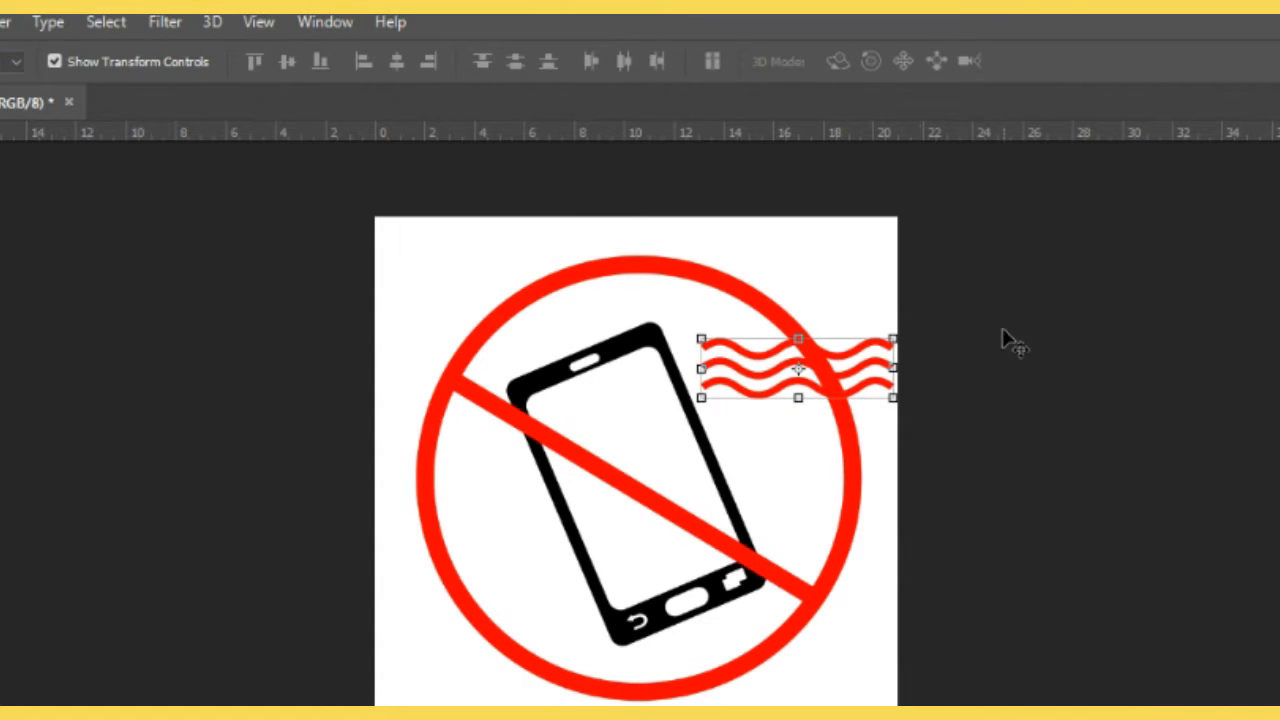
{"action": "left_click_drag", "start_coordinate": [909, 322], "coordinate": [763, 350]}
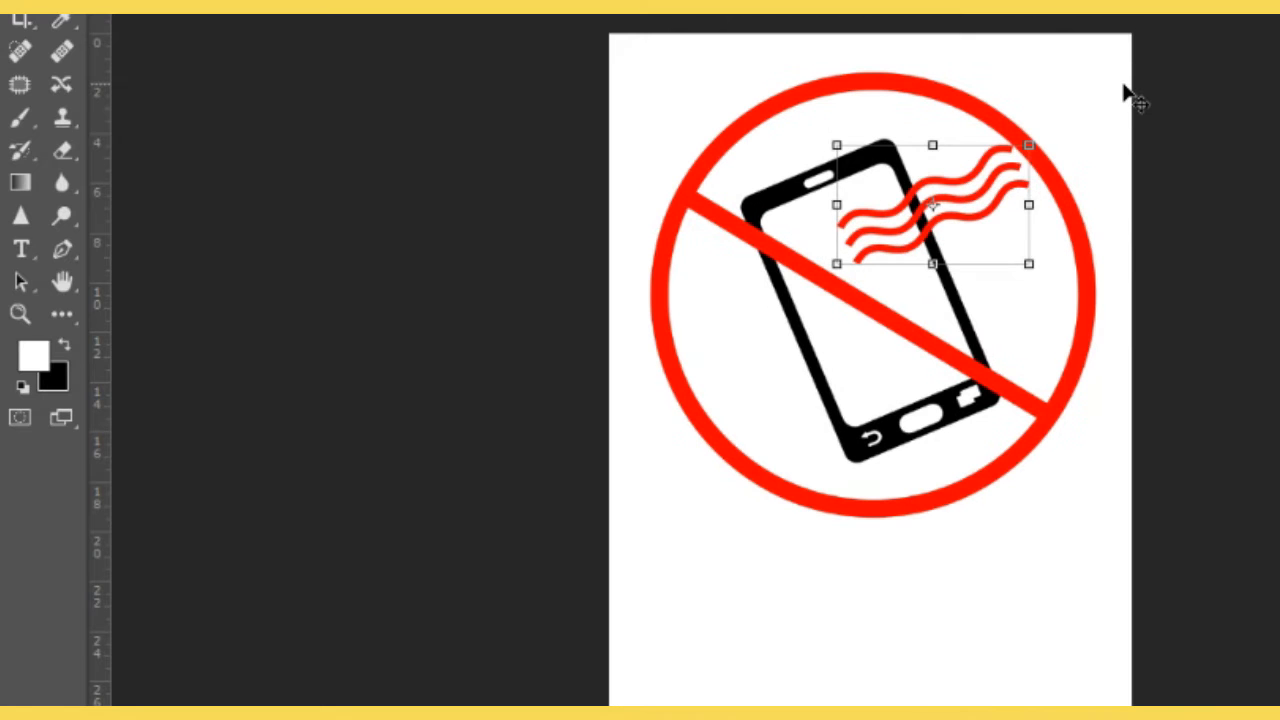
{"action": "key", "text": "Return"}
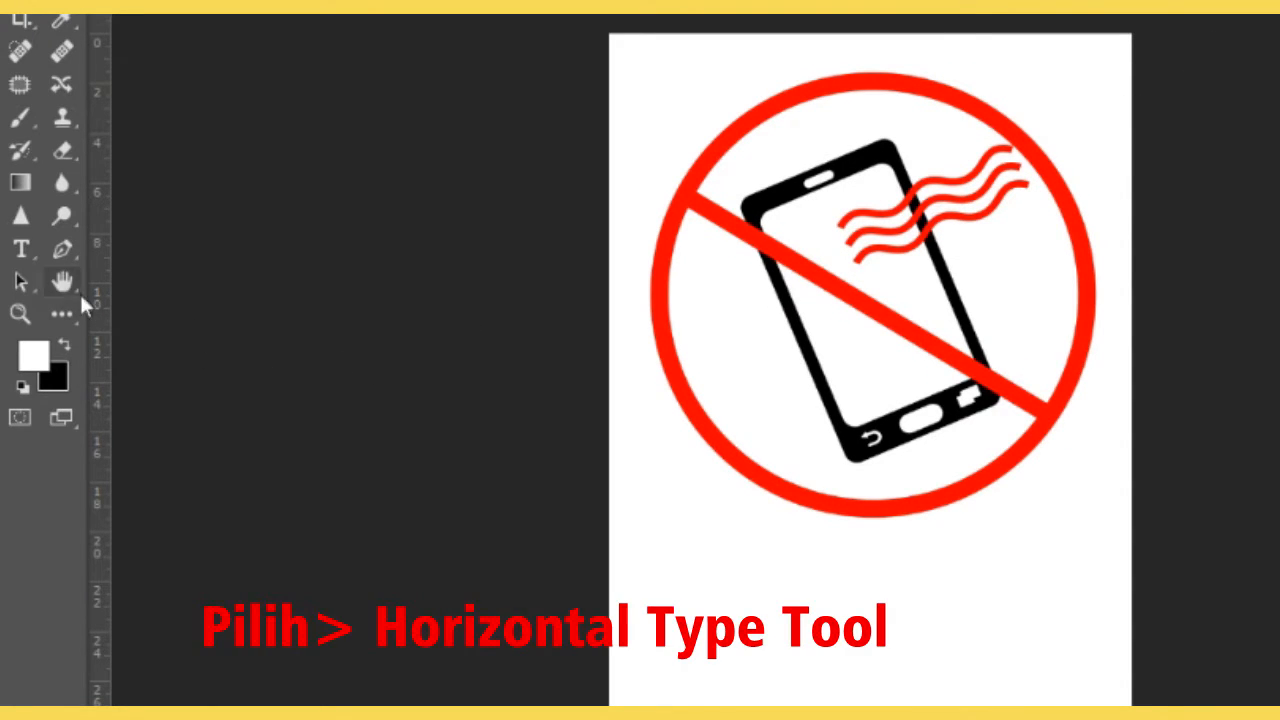
Start a horizontal text line in the blank area below the ring and set its colour to the ring's red
{"action": "left_click", "coordinate": [21, 249]}
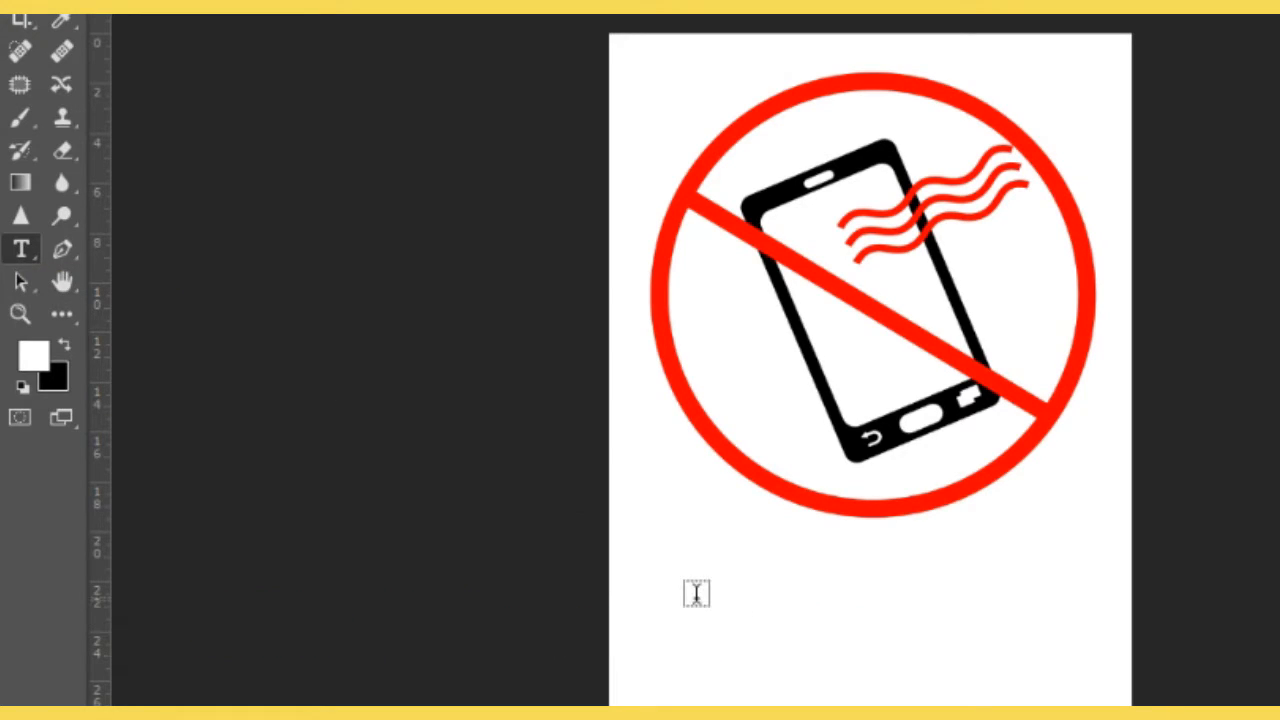
{"action": "left_click", "coordinate": [696, 594]}
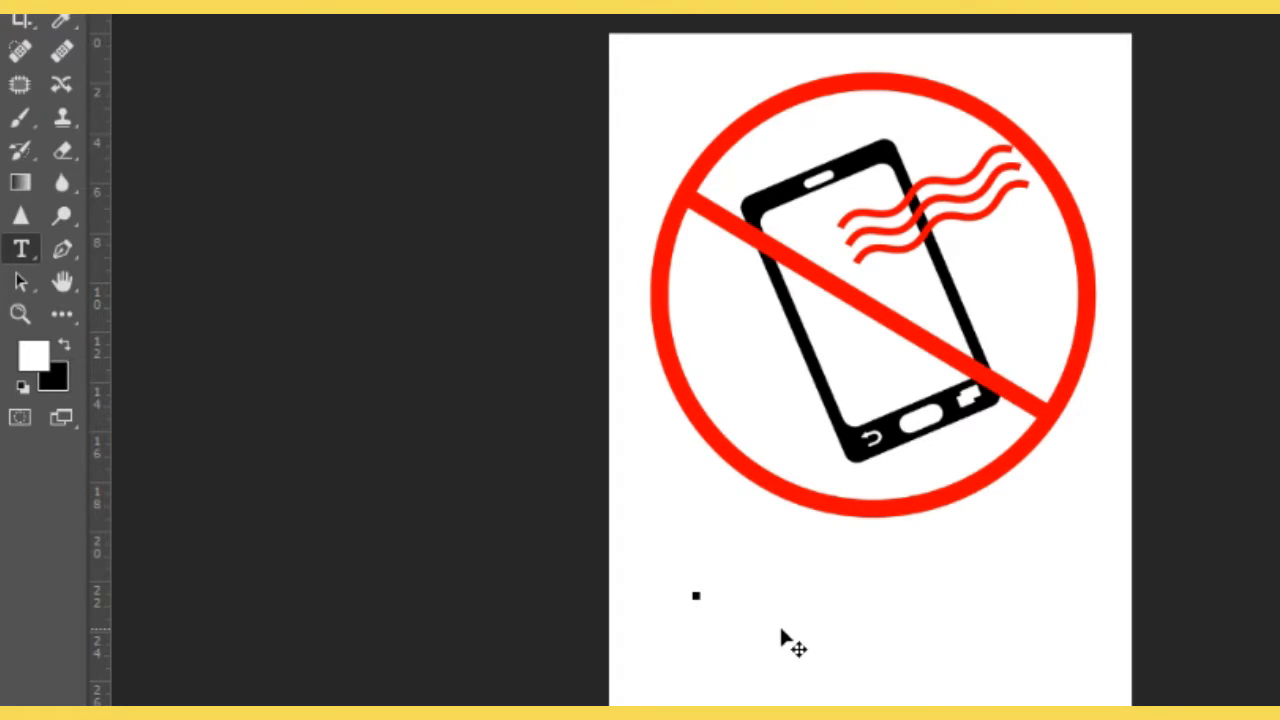
{"action": "type", "text": "N"}
{"action": "key", "text": "BackSpace"}
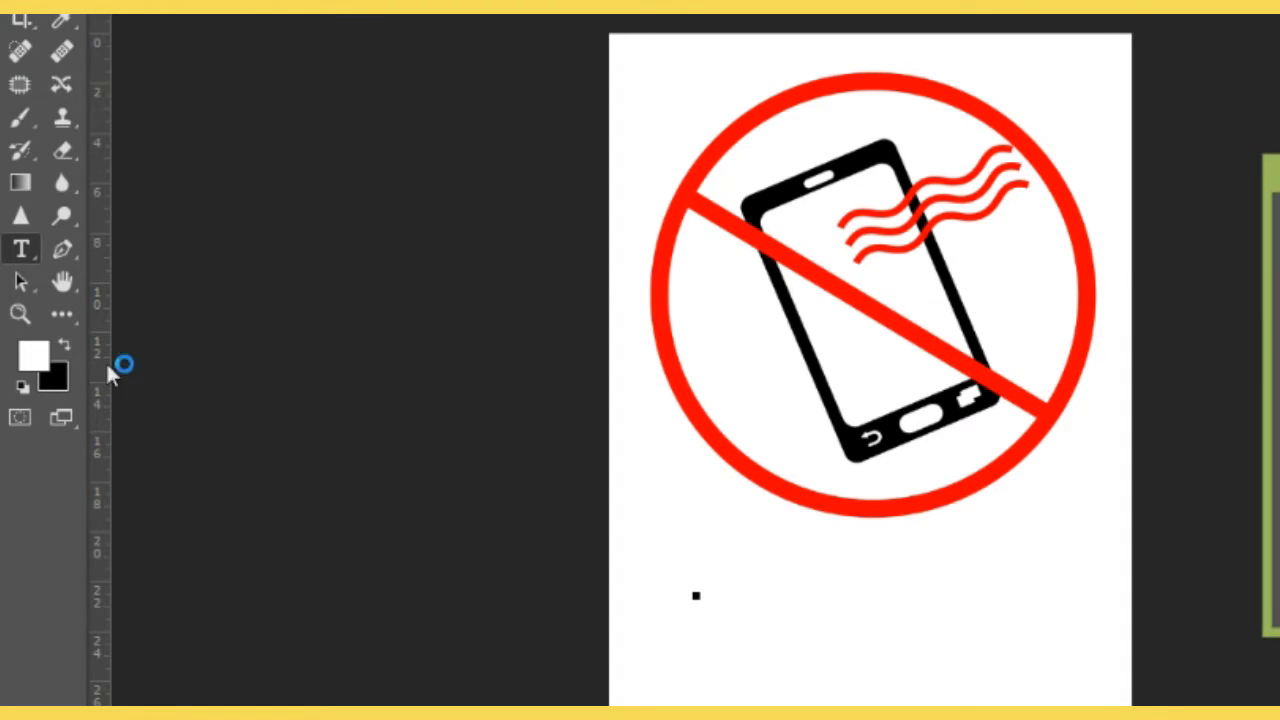
{"action": "key", "text": "Return"}
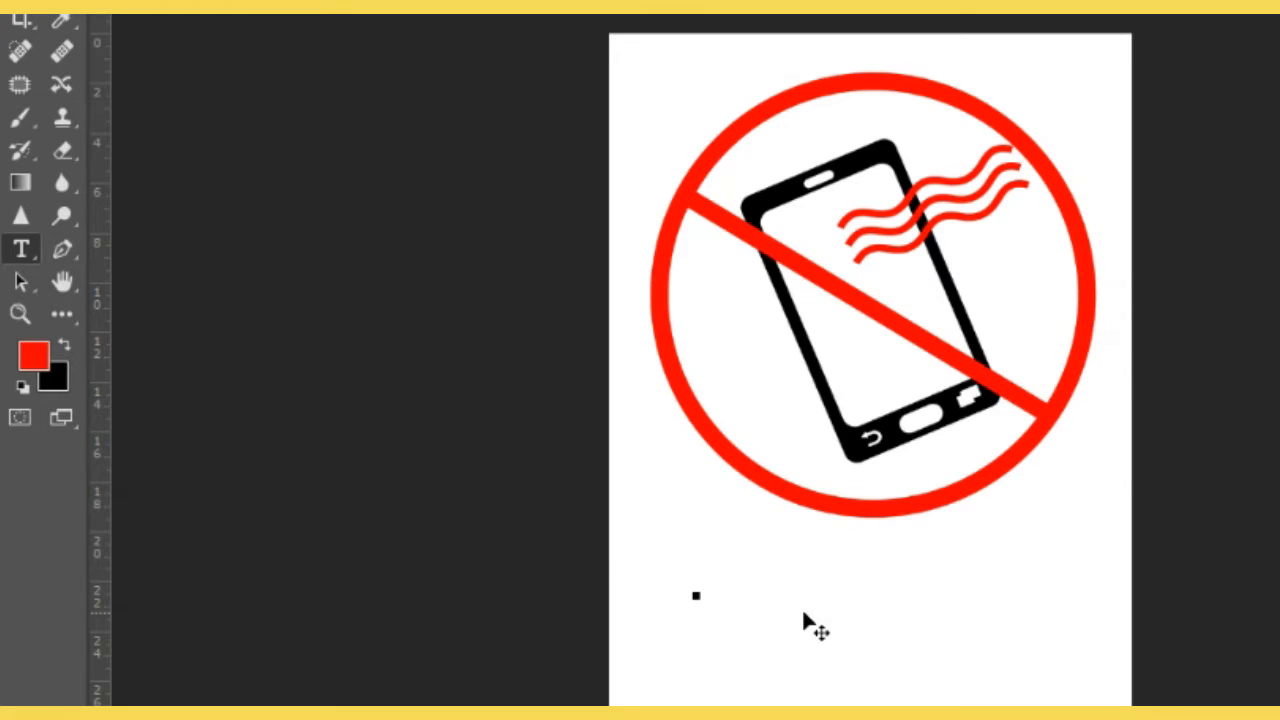
Enter the caption "MATIKAN / SILENTKAN" and move it so it sits centred on the page just below the ring
{"action": "type", "text": "MATIKAN"}
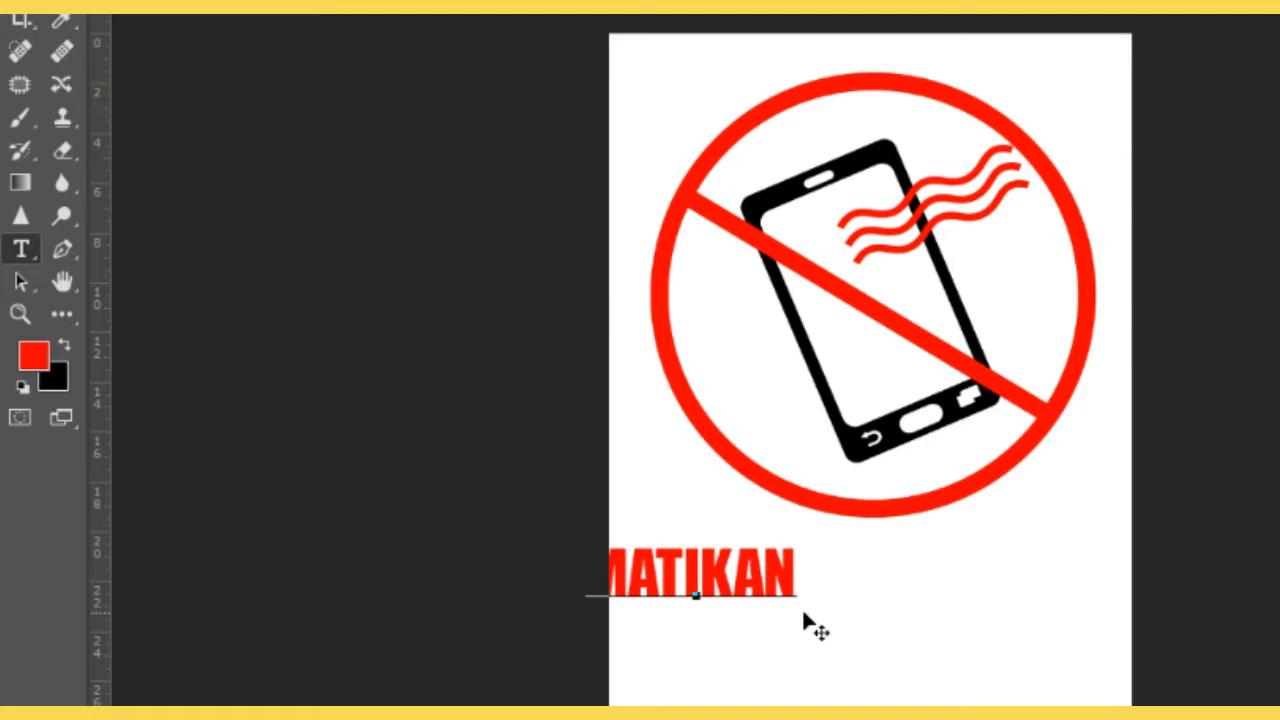
{"action": "type", "text": " / SILENT"}
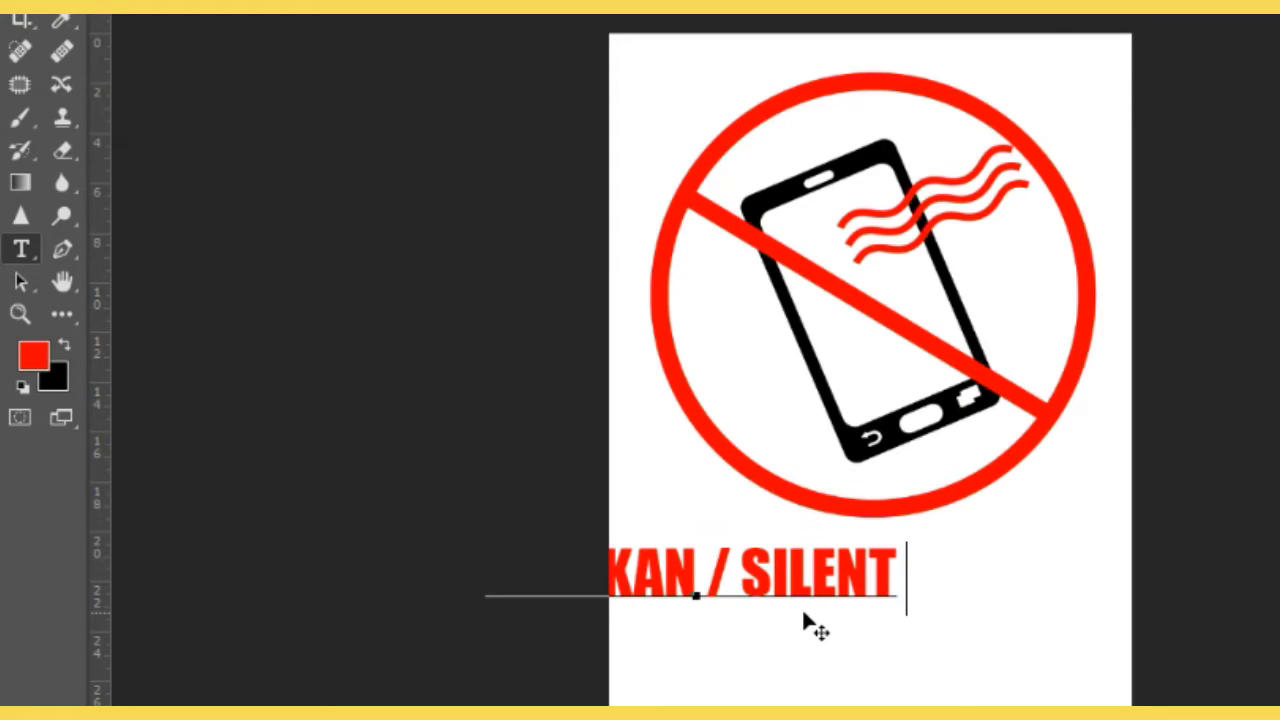
{"action": "type", "text": "KAN"}
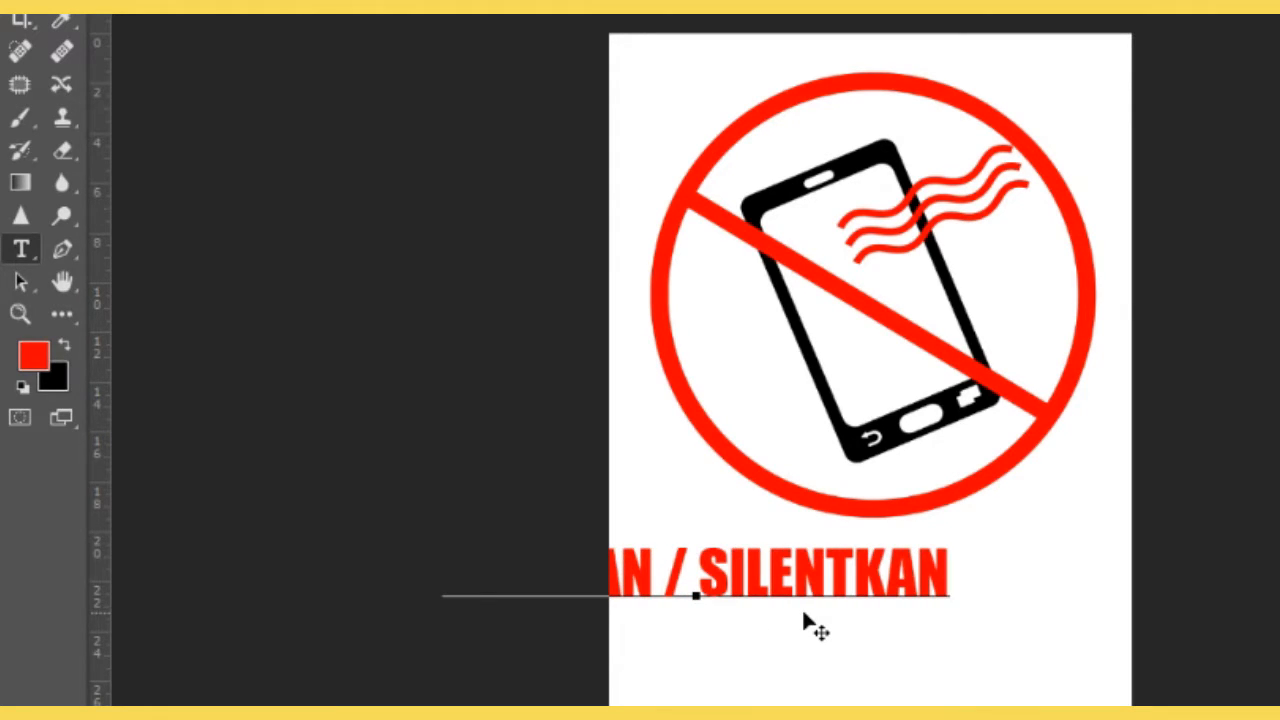
{"action": "left_click_drag", "start_coordinate": [804, 614], "coordinate": [1024, 500]}
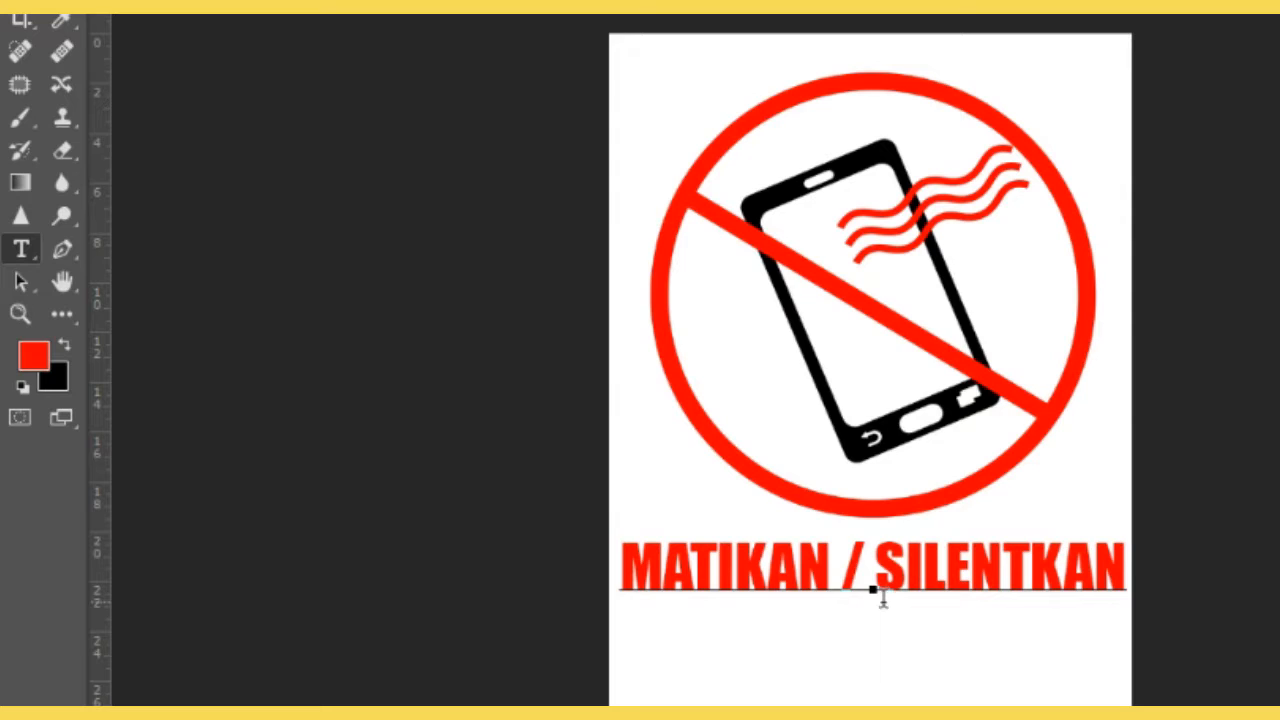
Add a second caption line reading "HANDPHONE ANDA" under "MATIKAN / SILENTKAN"
{"action": "type", "text": "H"}
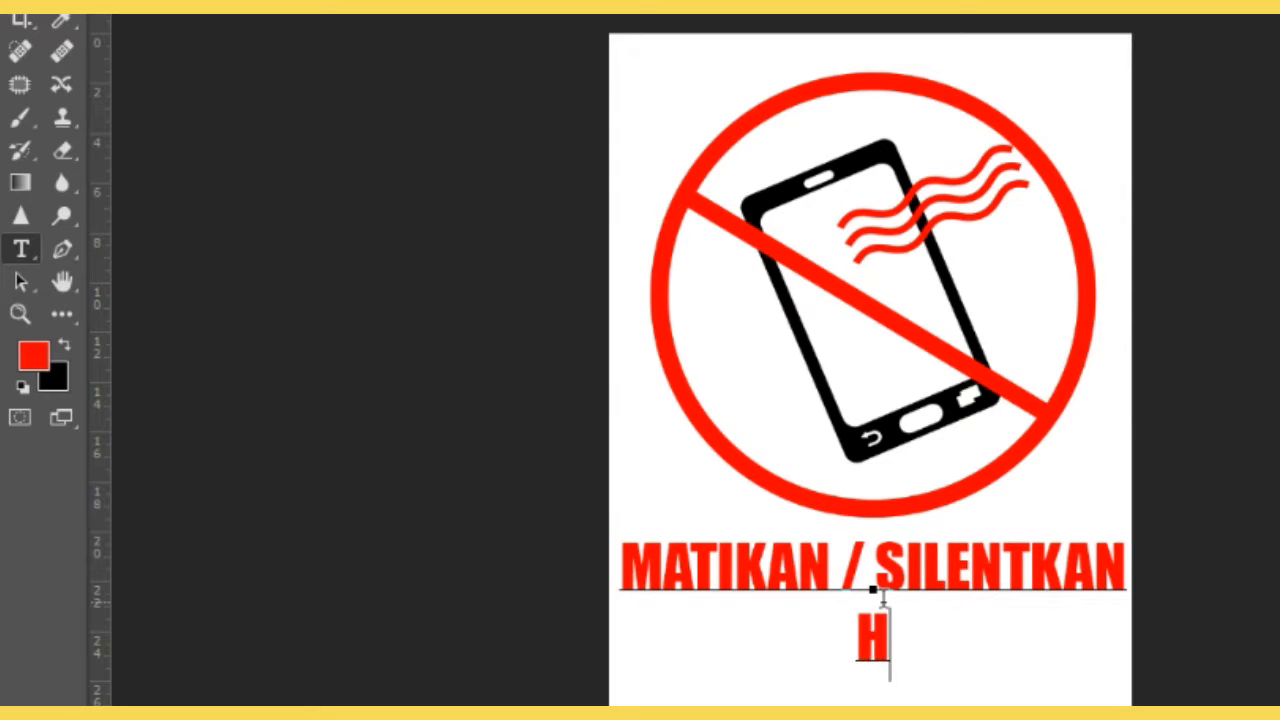
{"action": "type", "text": "ANDPH"}
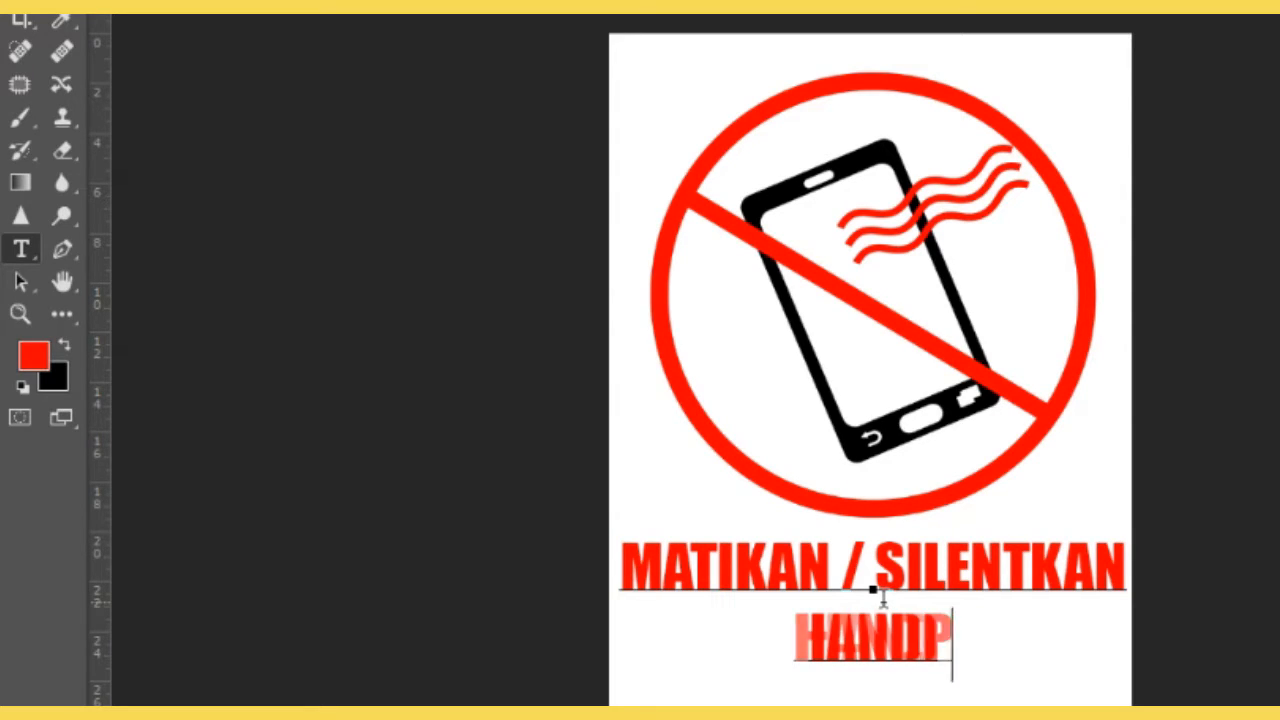
{"action": "type", "text": "O"}
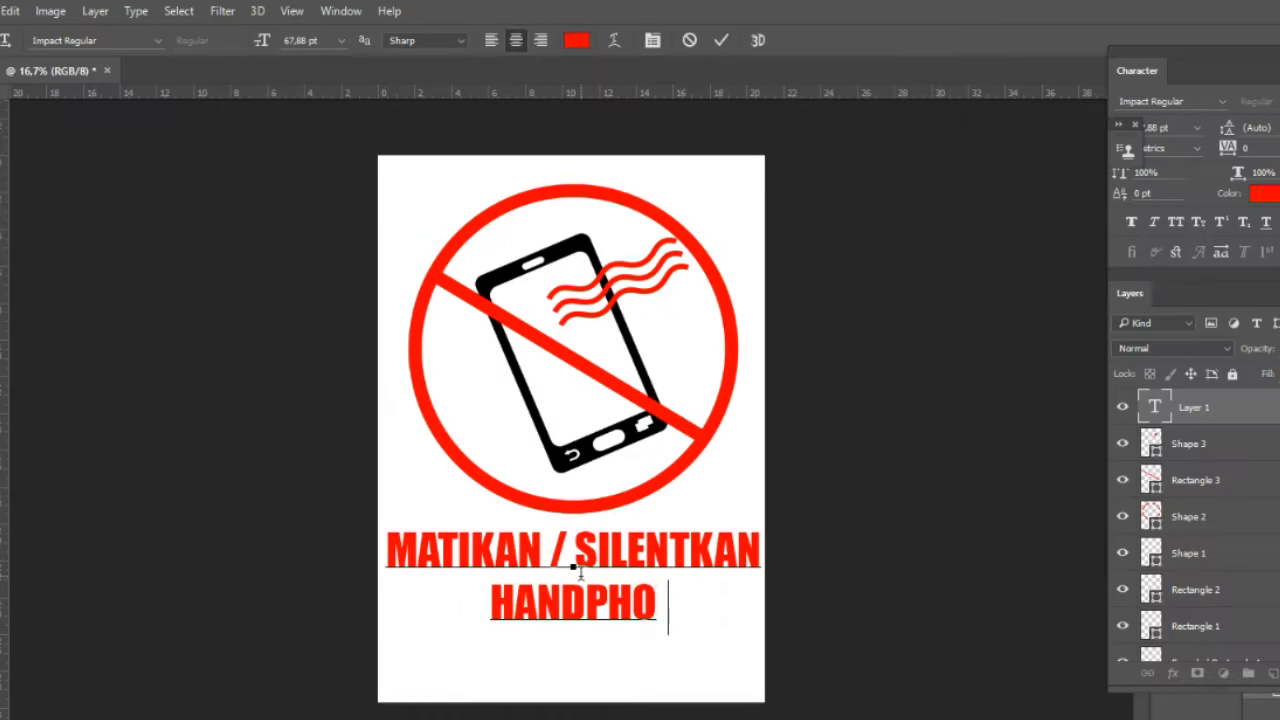
{"action": "type", "text": "NE AND"}
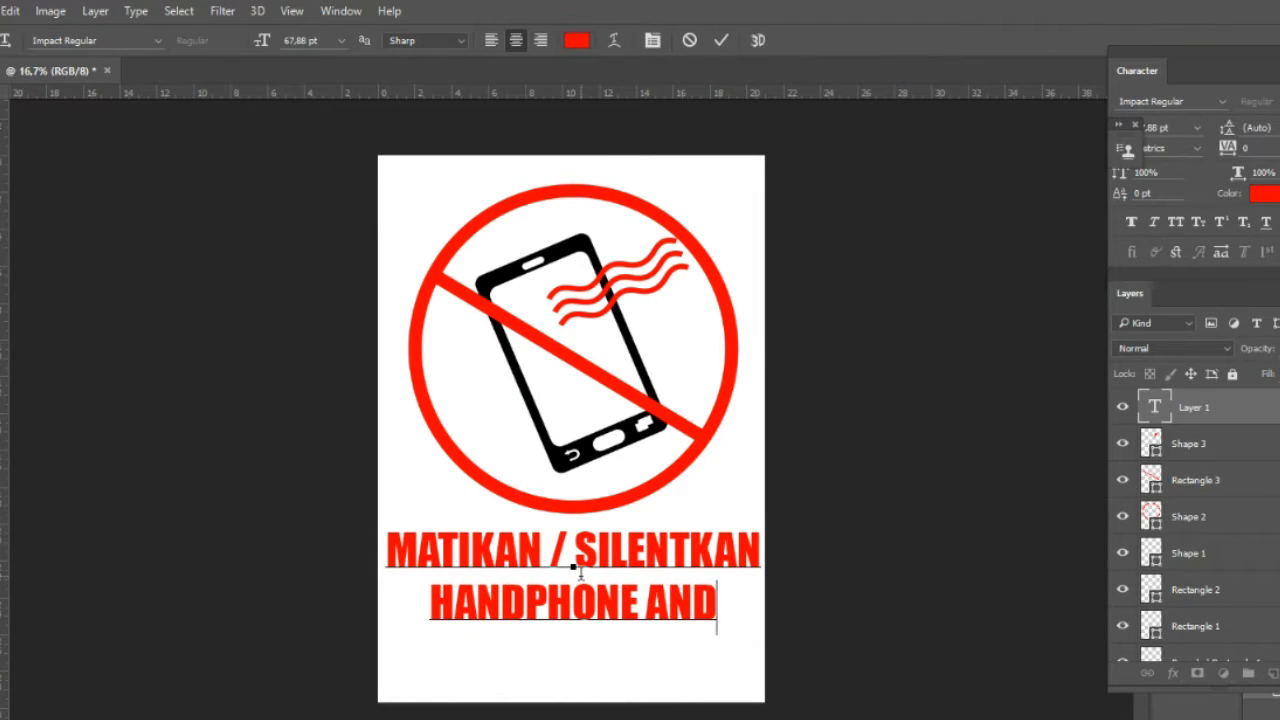
{"action": "type", "text": "A"}
{"action": "key", "text": "Return"}
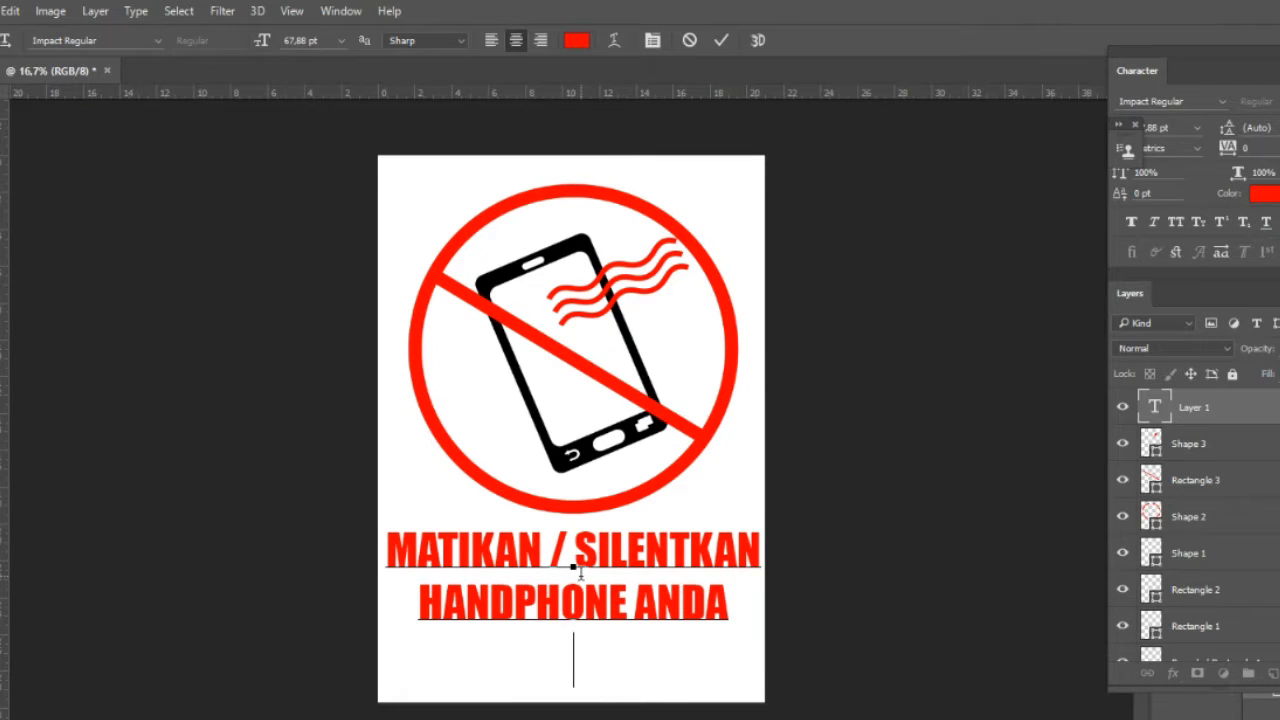
Add the caption lines "DEMI KEKHUSYUAN SHOLAT" and "BERSAMA" below "HANDPHONE ANDA"
{"action": "type", "text": "DEMI"}
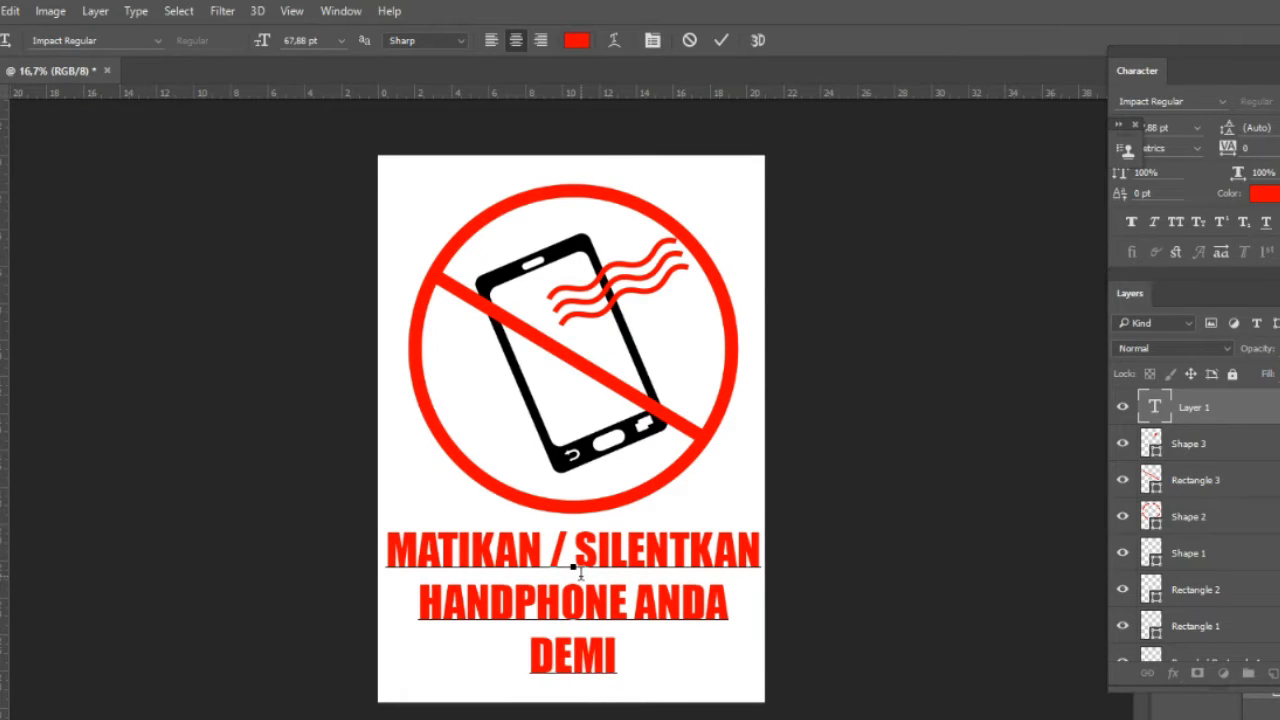
{"action": "type", "text": " K"}
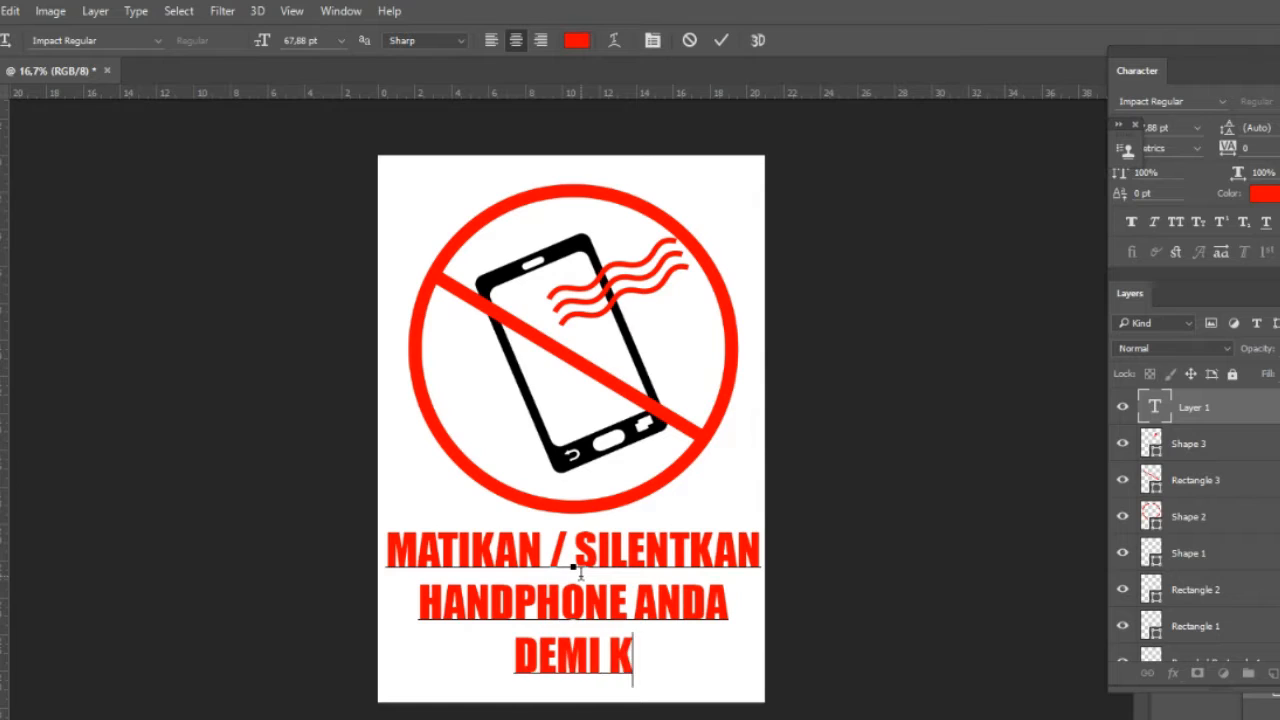
{"action": "type", "text": "E"}
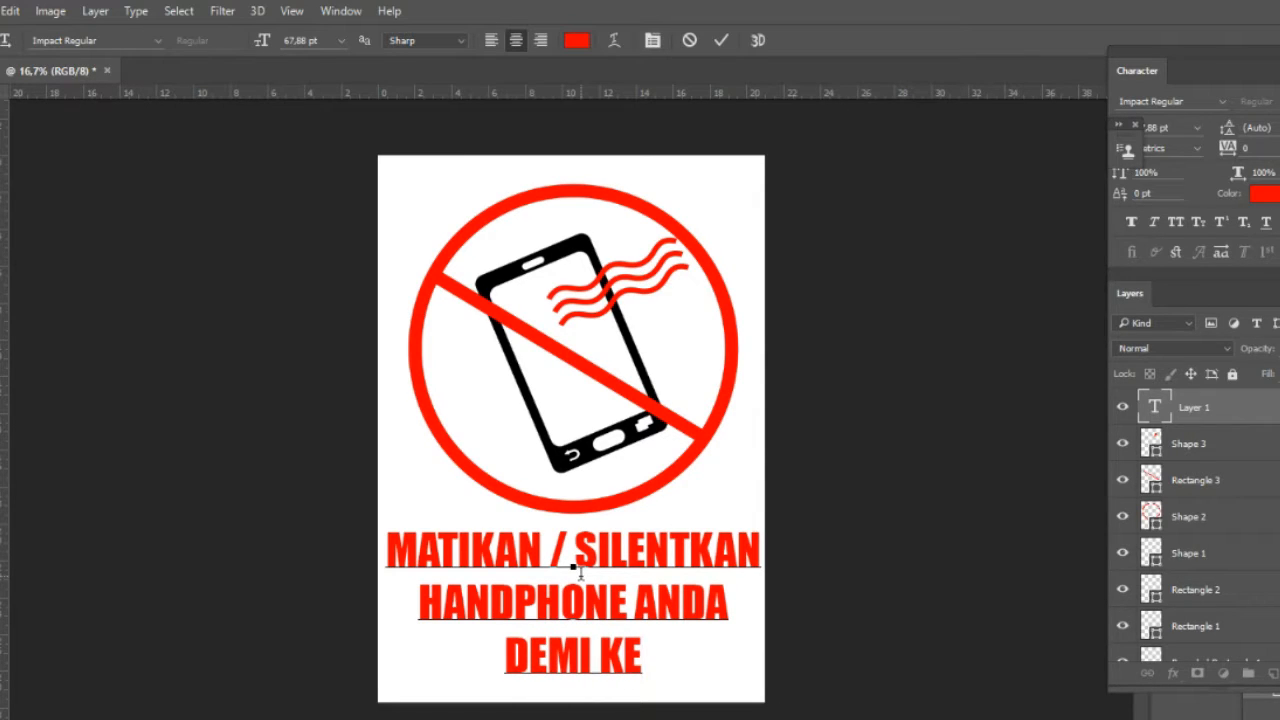
{"action": "type", "text": "KHUYU"}
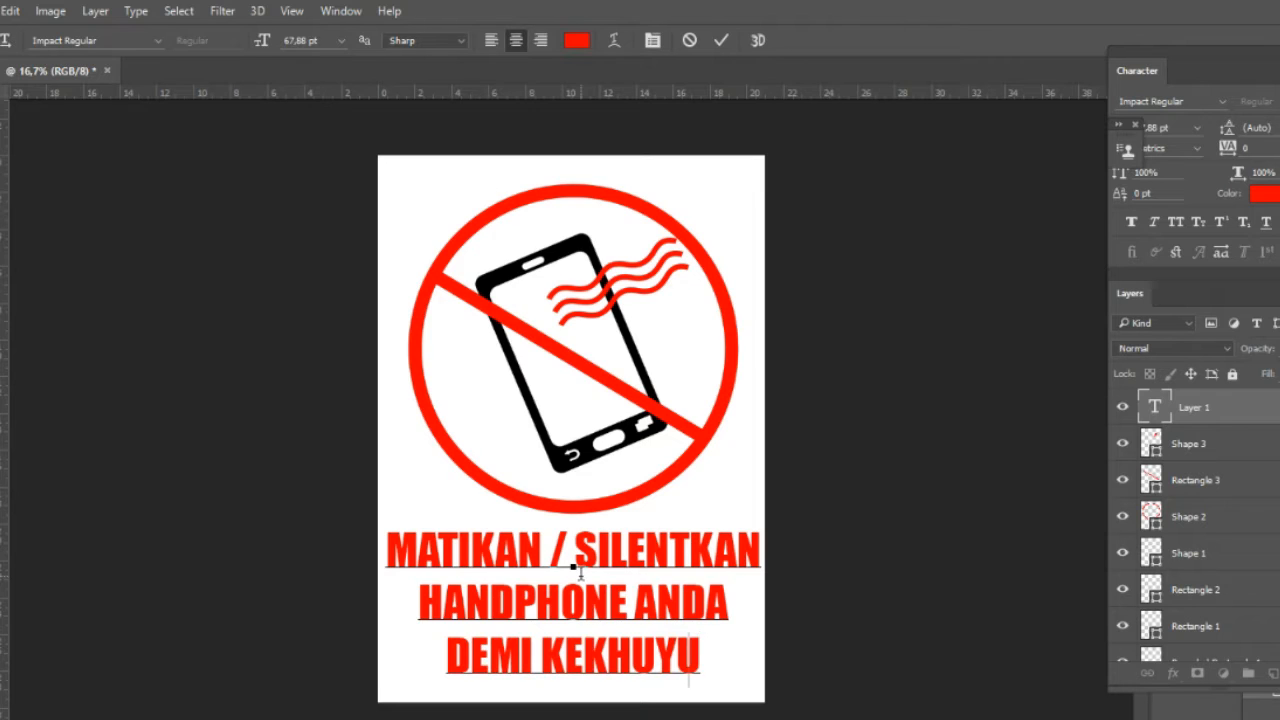
{"action": "key", "text": "BackSpace"}
{"action": "key", "text": "BackSpace"}
{"action": "type", "text": "S"}
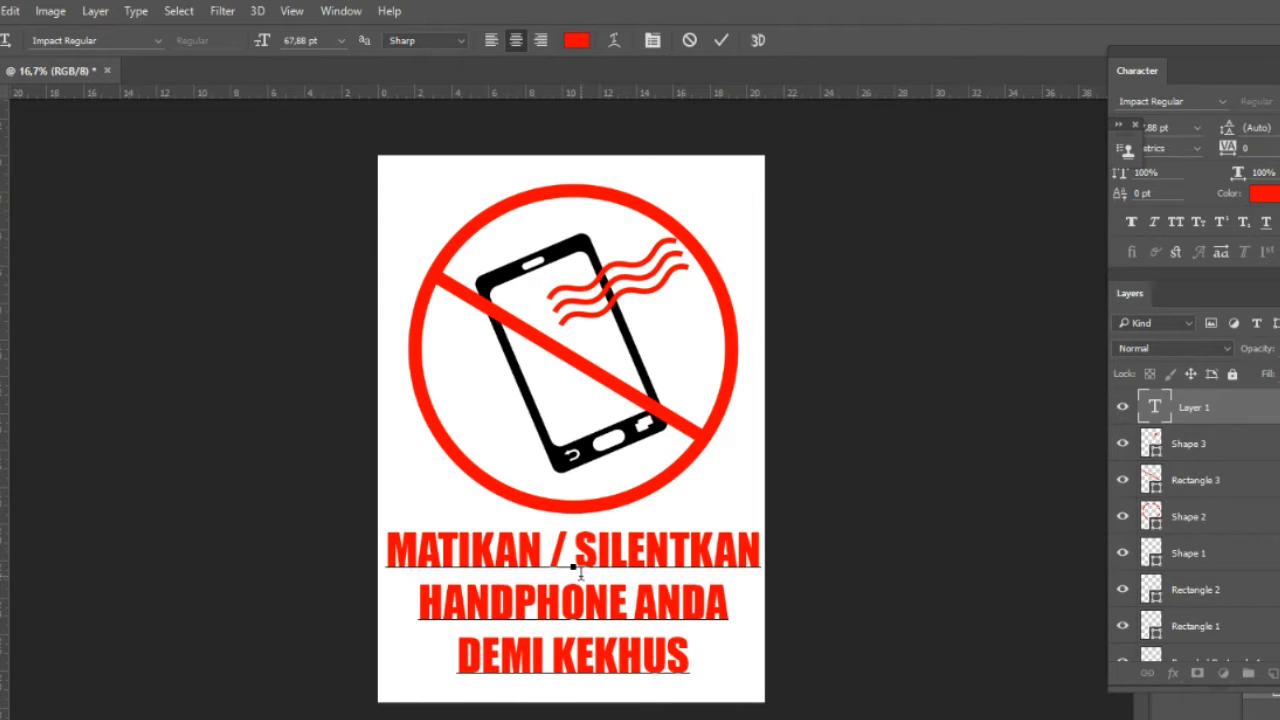
{"action": "type", "text": "YU"}
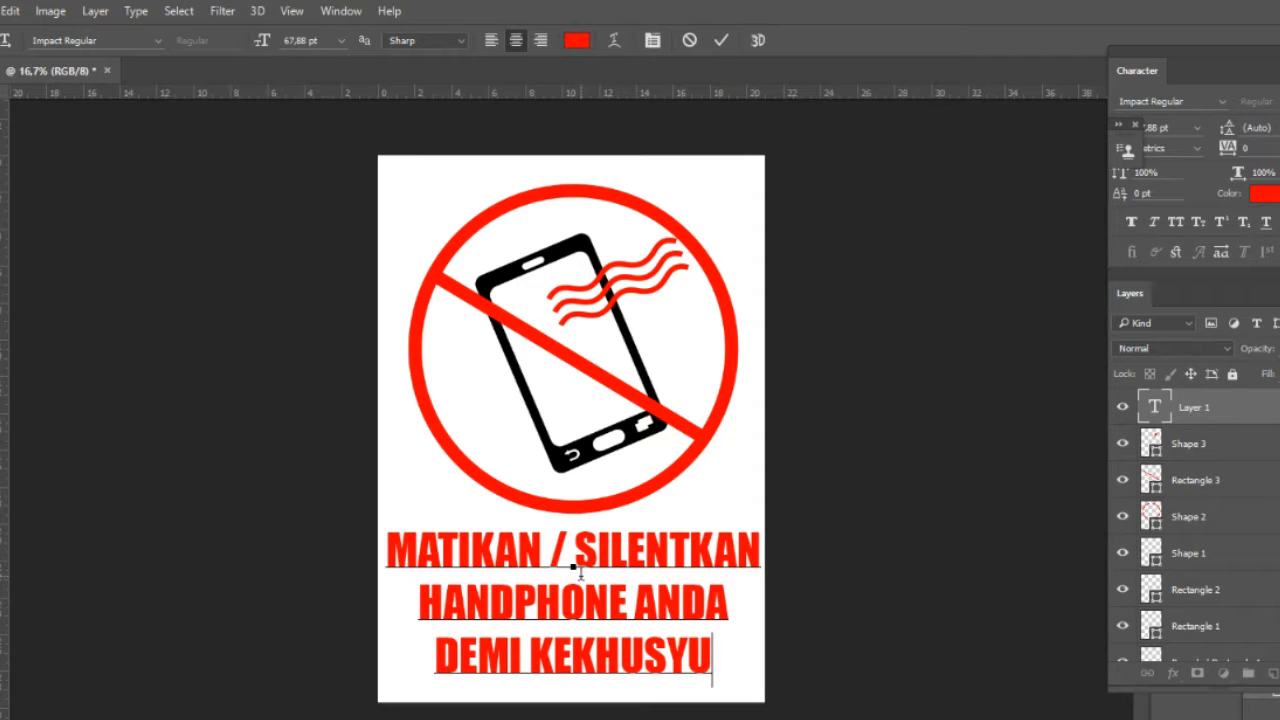
{"action": "type", "text": "AN"}
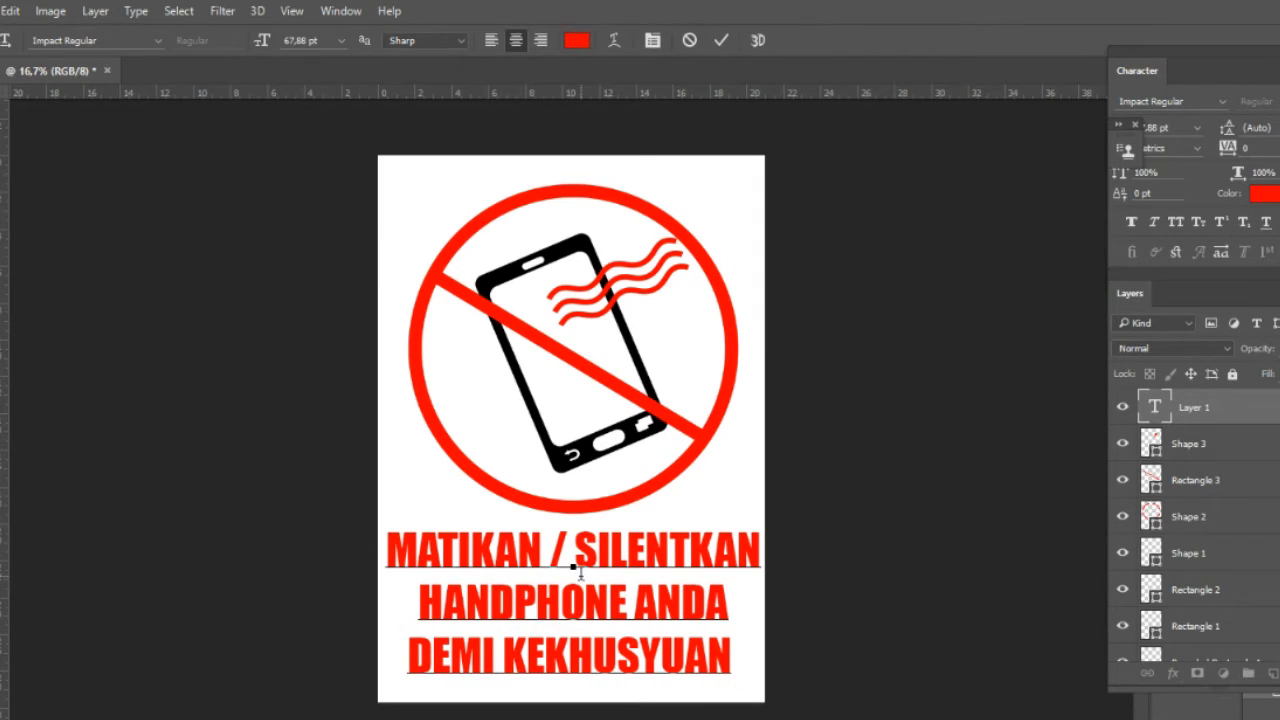
{"action": "type", "text": " SHO"}
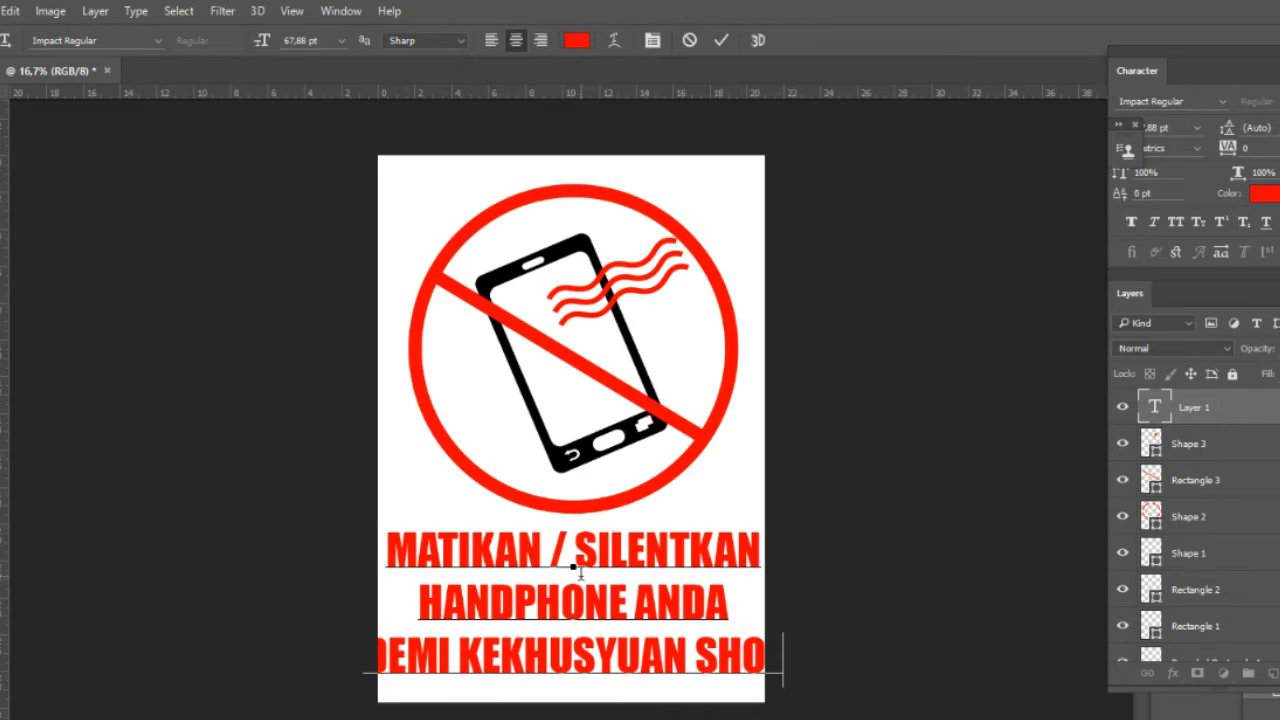
{"action": "type", "text": "L"}
{"action": "key", "text": "Return"}
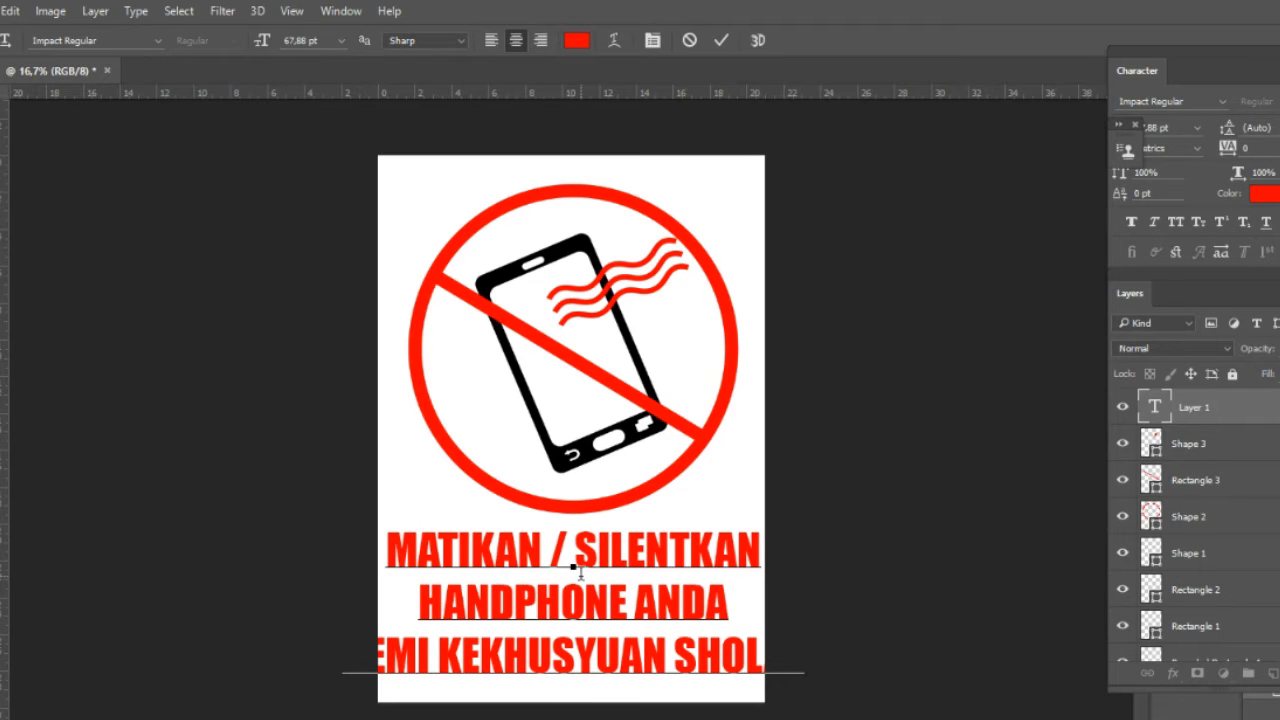
{"action": "type", "text": "BERSAM"}
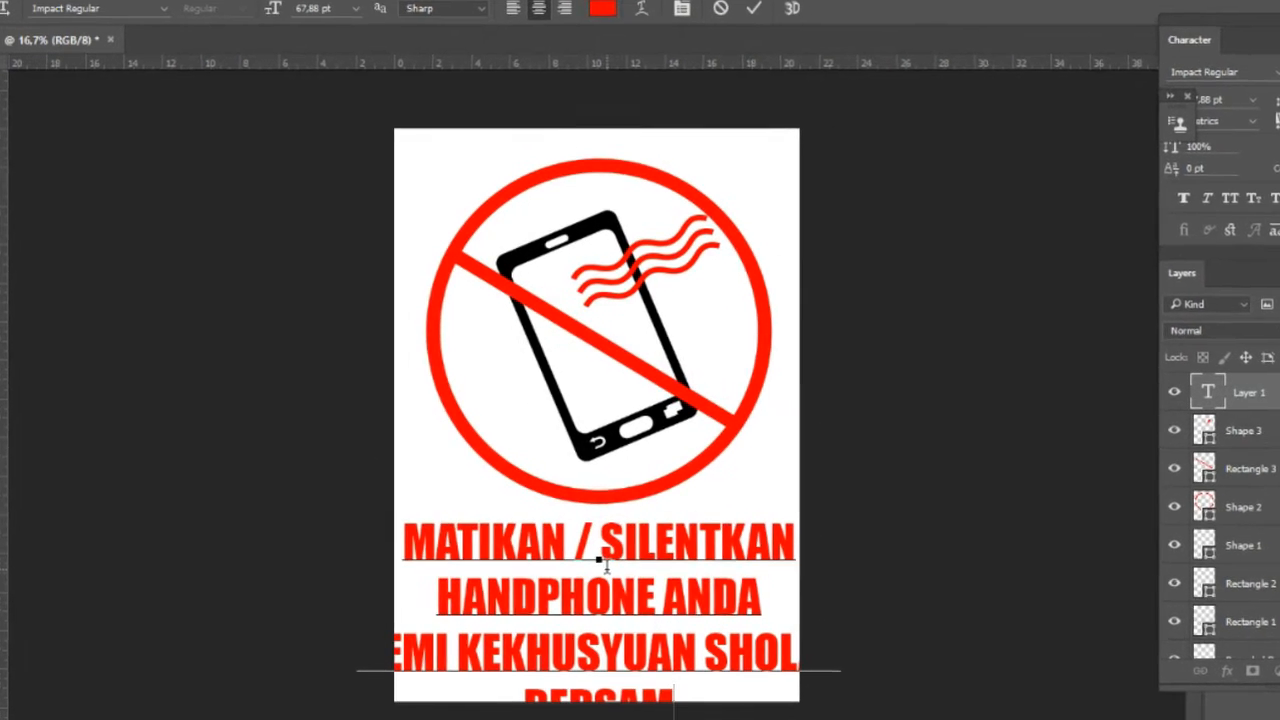
{"action": "type", "text": "A"}
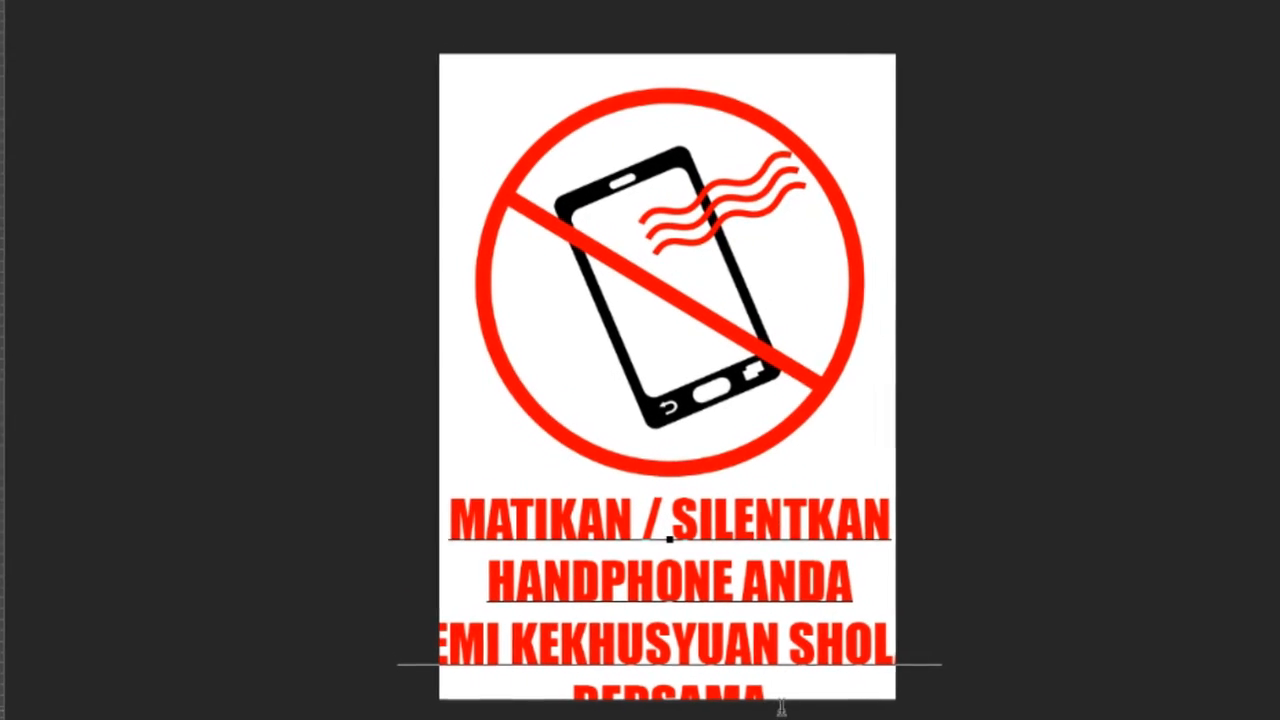
Reduce the font size of the three caption lines from "HANDPHONE ANDA" through "BERSAMA" to 40.88 pt
{"action": "left_click_drag", "start_coordinate": [781, 707], "coordinate": [512, 580]}
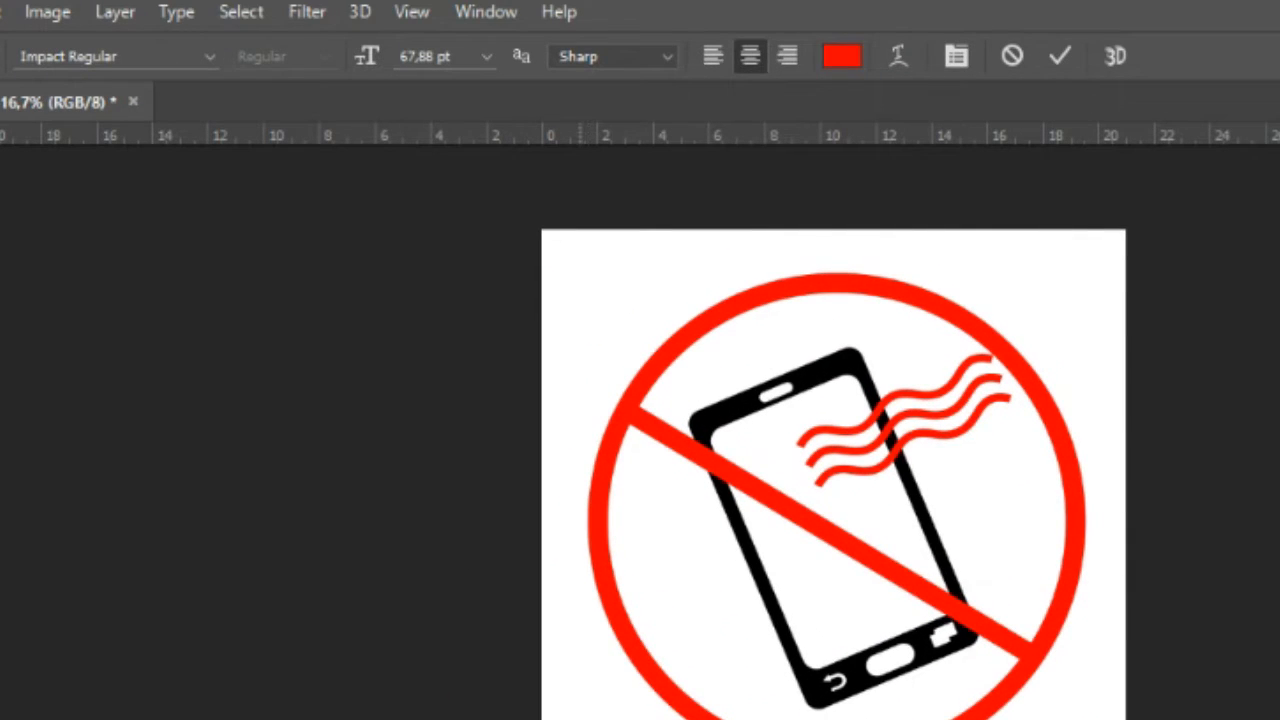
{"action": "left_click_drag", "start_coordinate": [457, 56], "coordinate": [406, 60]}
{"action": "key", "text": "Down"}
{"action": "key", "text": "Down"}
{"action": "key", "text": "Down"}
{"action": "key", "text": "Down"}
{"action": "key", "text": "Down"}
{"action": "key", "text": "Down"}
{"action": "key", "text": "Down"}
{"action": "key", "text": "Down"}
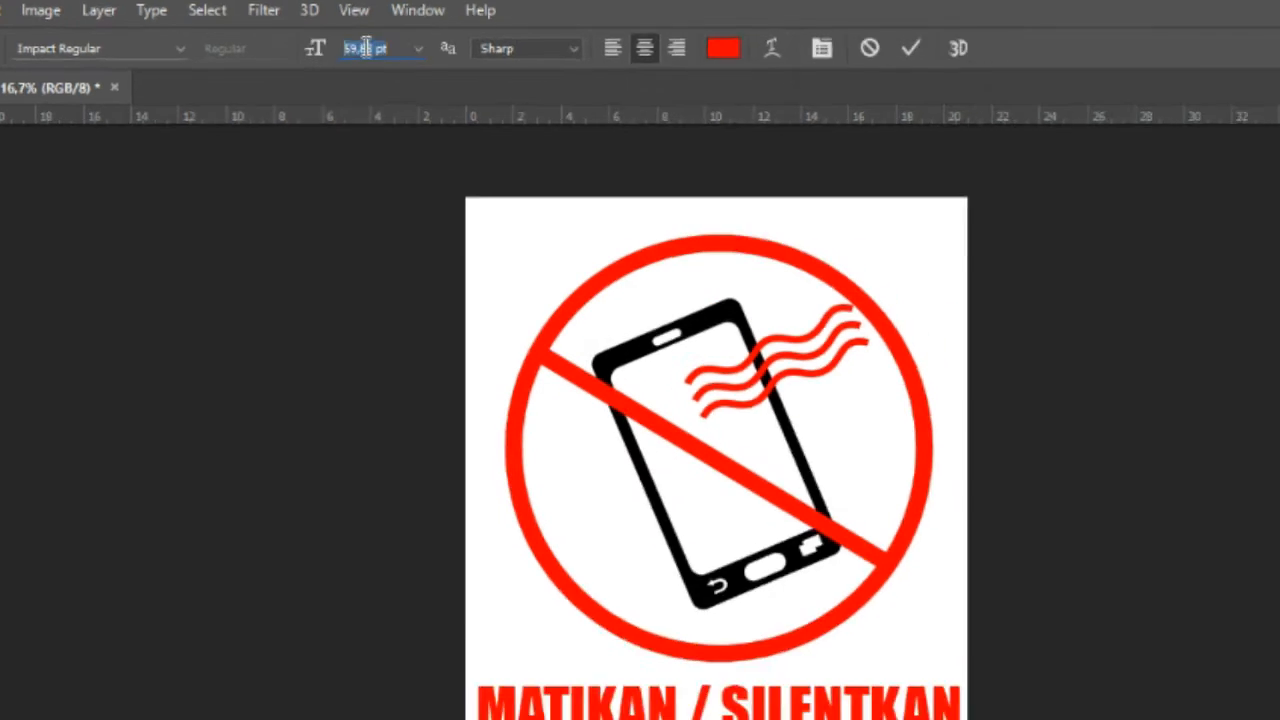
{"action": "key", "text": "Down"}
{"action": "key", "text": "Down"}
{"action": "key", "text": "Down"}
{"action": "key", "text": "Down"}
{"action": "key", "text": "Down"}
{"action": "key", "text": "Down"}
{"action": "key", "text": "Down"}
{"action": "key", "text": "Down"}
{"action": "key", "text": "Down"}
{"action": "key", "text": "Down"}
{"action": "key", "text": "Down"}
{"action": "key", "text": "Down"}
{"action": "key", "text": "Down"}
{"action": "key", "text": "Down"}
{"action": "key", "text": "Down"}
{"action": "key", "text": "Down"}
{"action": "key", "text": "Down"}
{"action": "key", "text": "Down"}
{"action": "key", "text": "Down"}
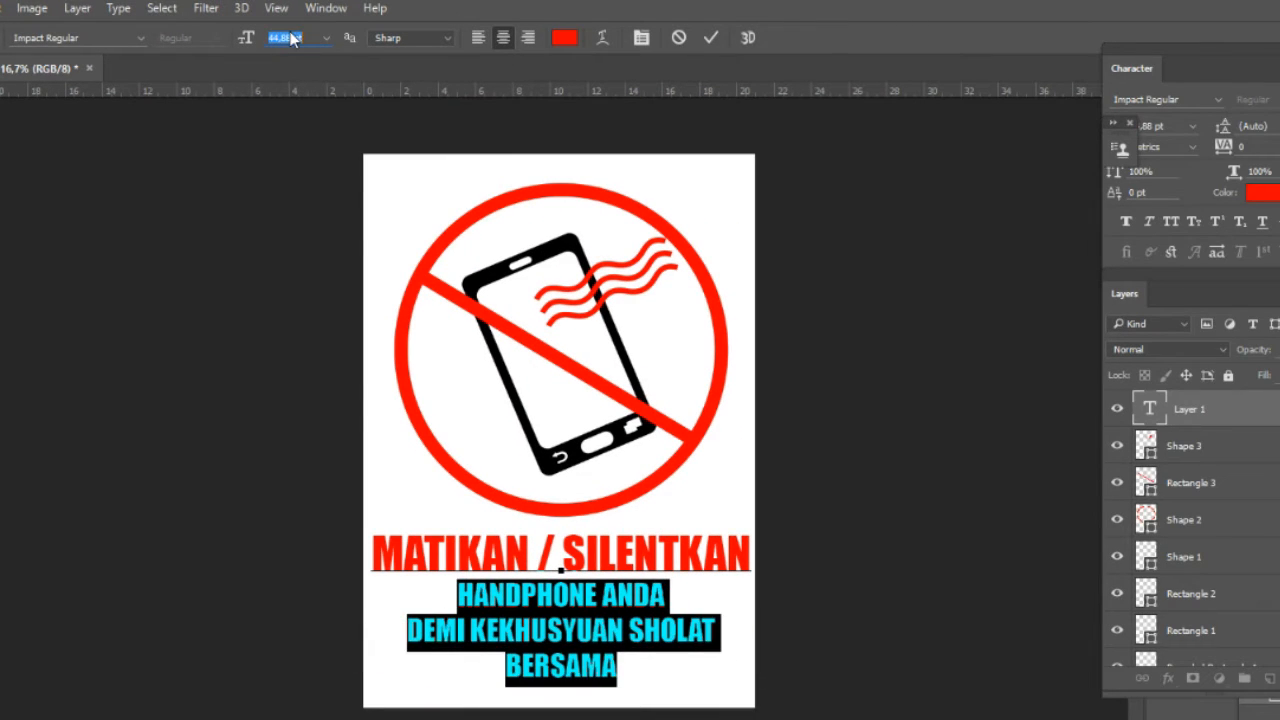
End "BERSAMA" with a period, add a last line reading "- TERIMA KASIH -", and commit the text
{"action": "left_click", "coordinate": [689, 648]}
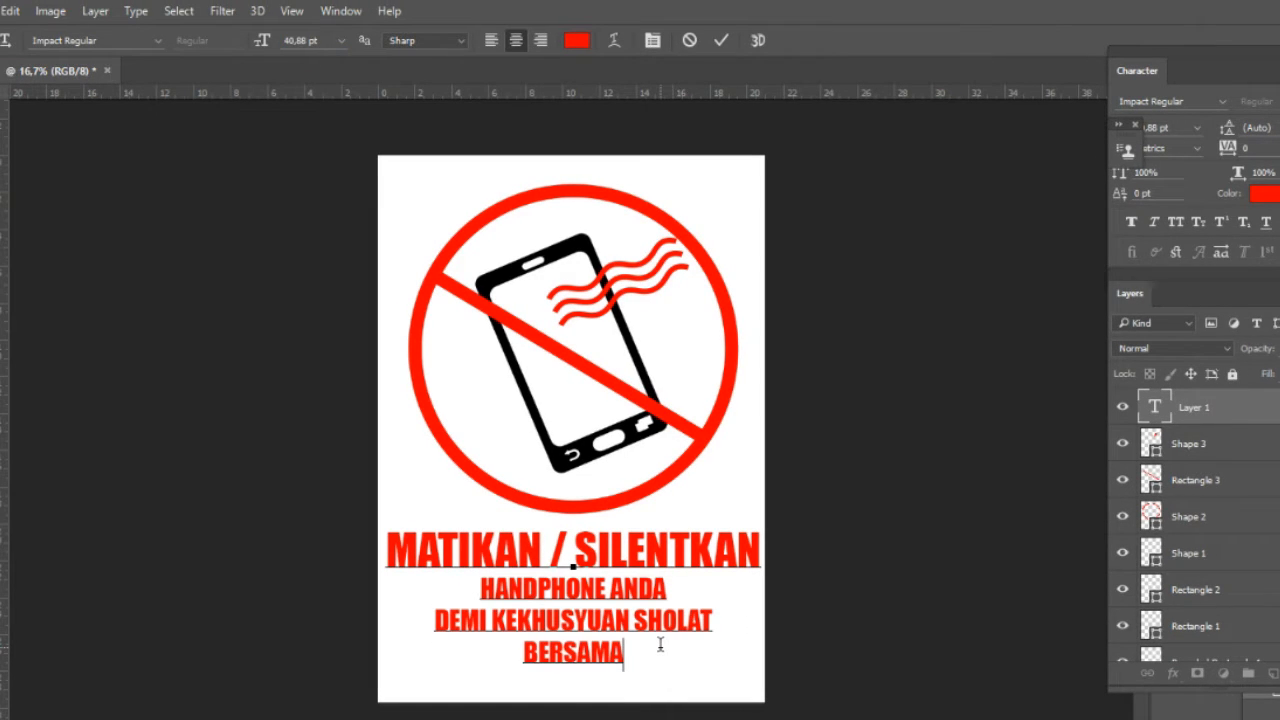
{"action": "type", "text": ". "}
{"action": "type", "text": "TER"}
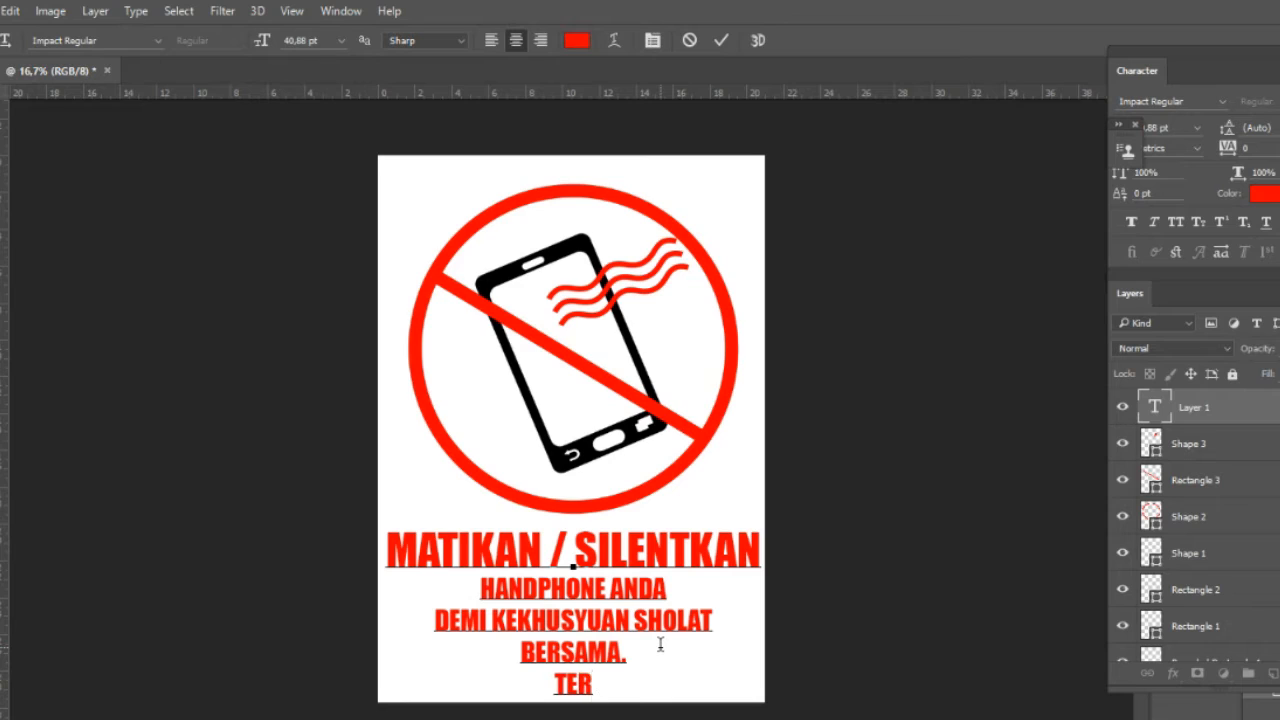
{"action": "type", "text": "IMA K"}
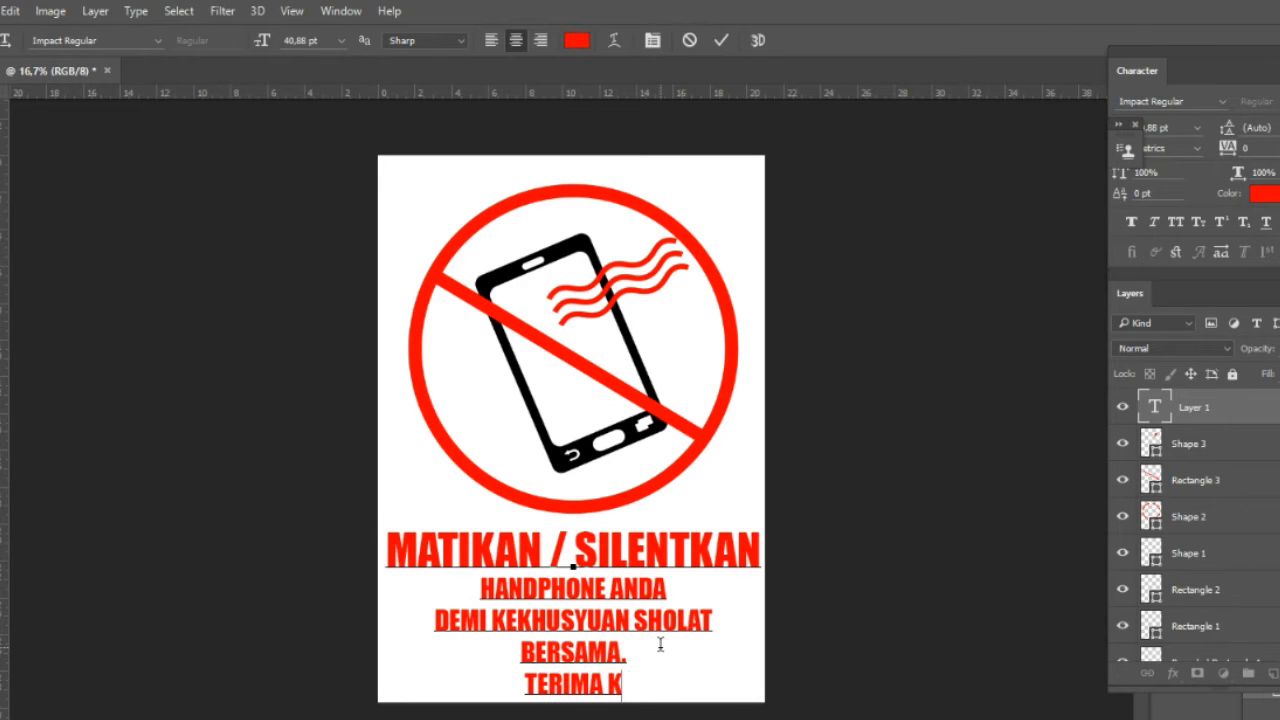
{"action": "type", "text": "ASIH"}
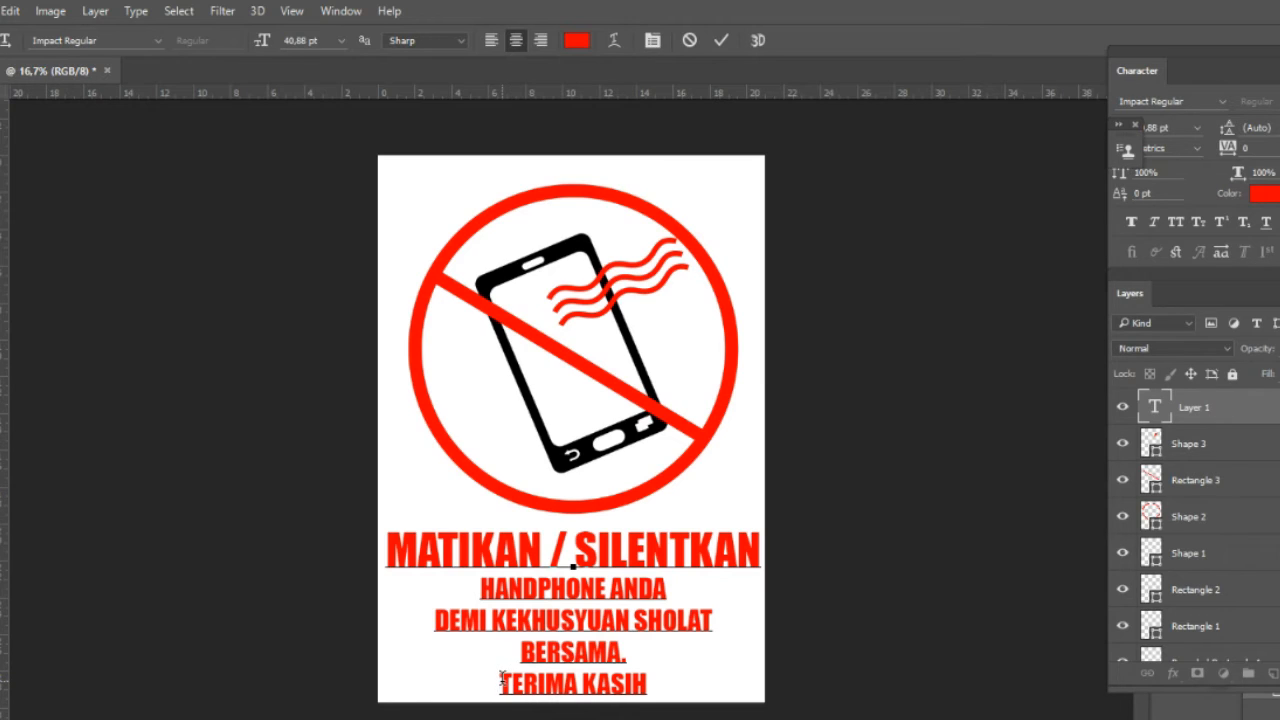
{"action": "type", "text": "-"}
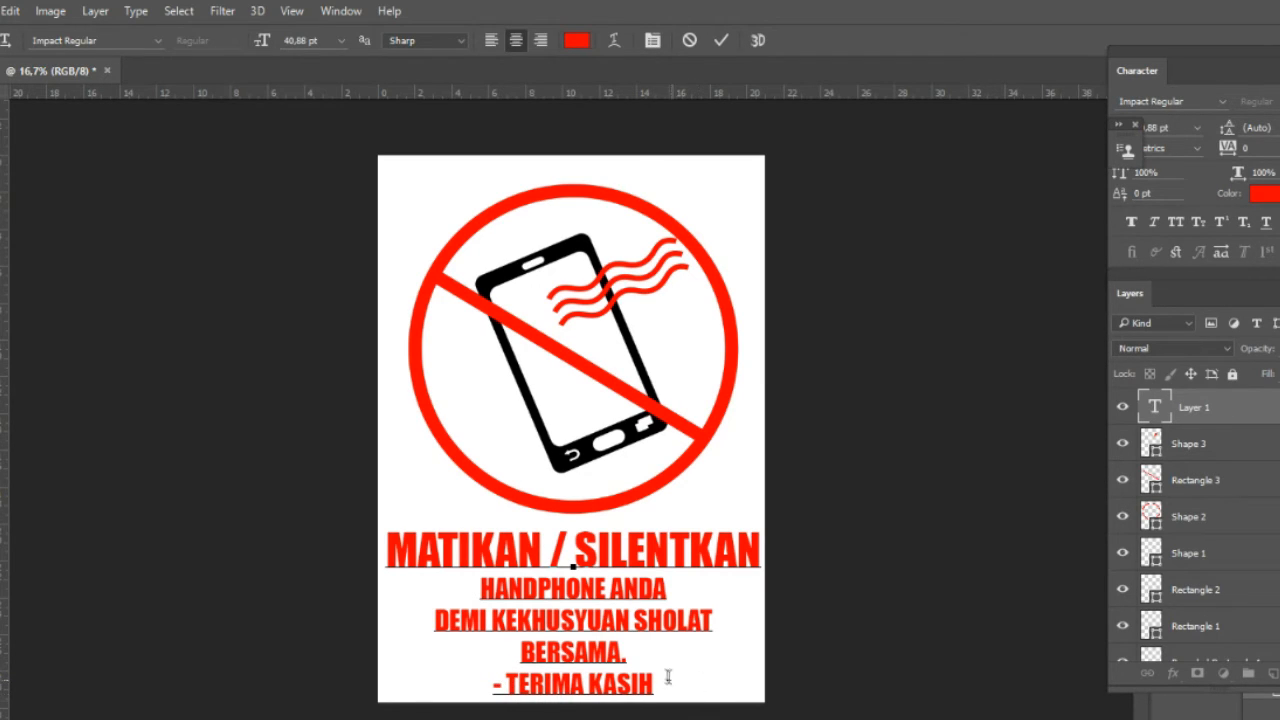
{"action": "left_click", "coordinate": [660, 680]}
{"action": "type", "text": "-"}
{"action": "key", "text": "ctrl+Return"}
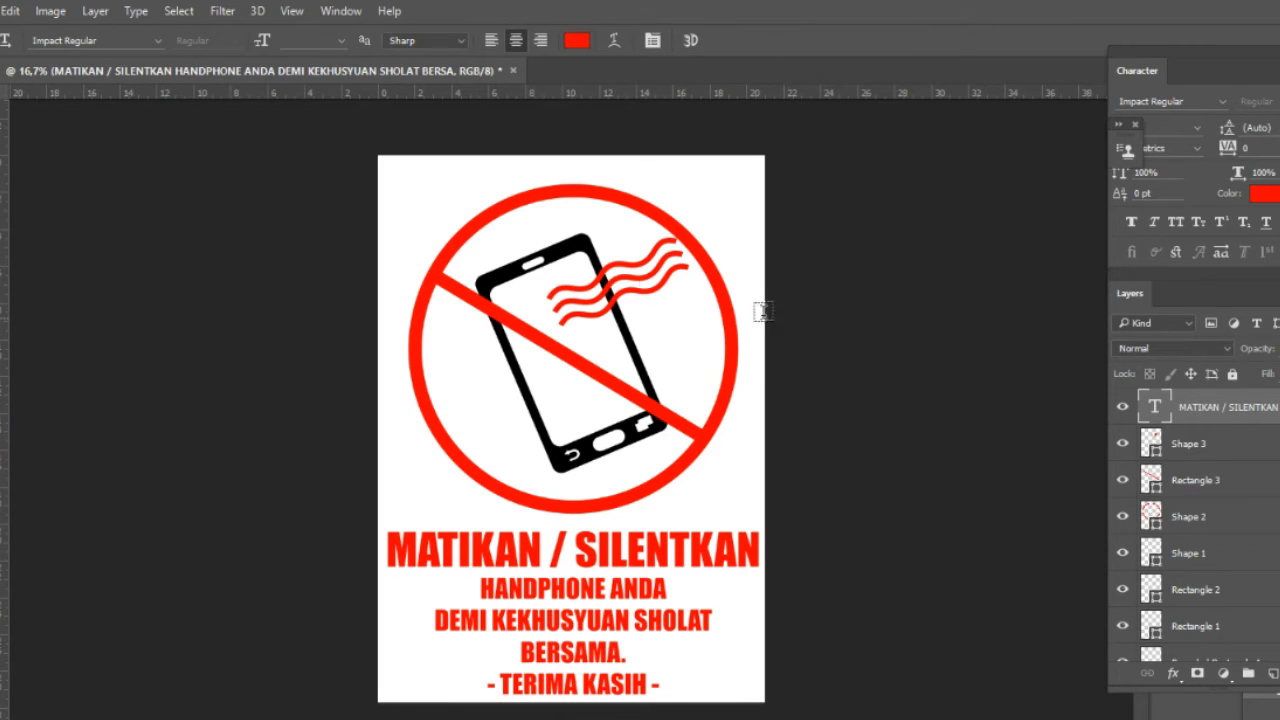
Review the sign's preview in the print settings and close them without printing
{"action": "left_click", "coordinate": [3, 10]}
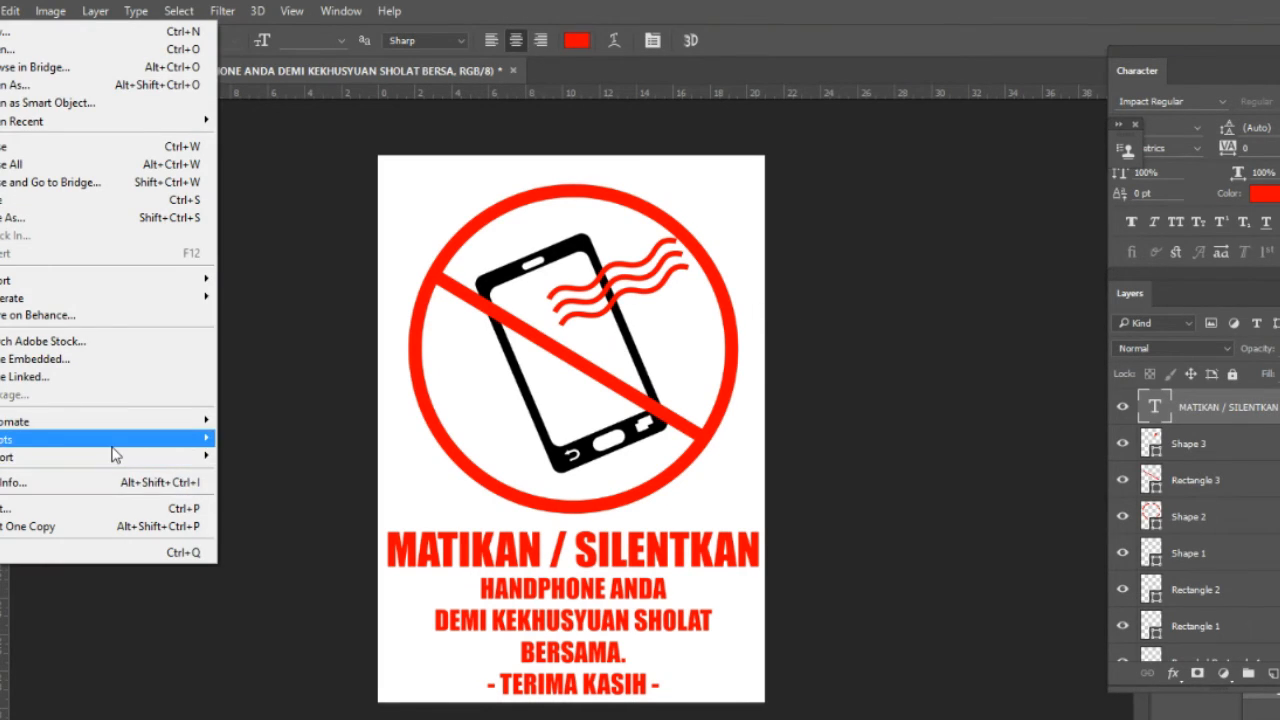
{"action": "left_click", "coordinate": [115, 508]}
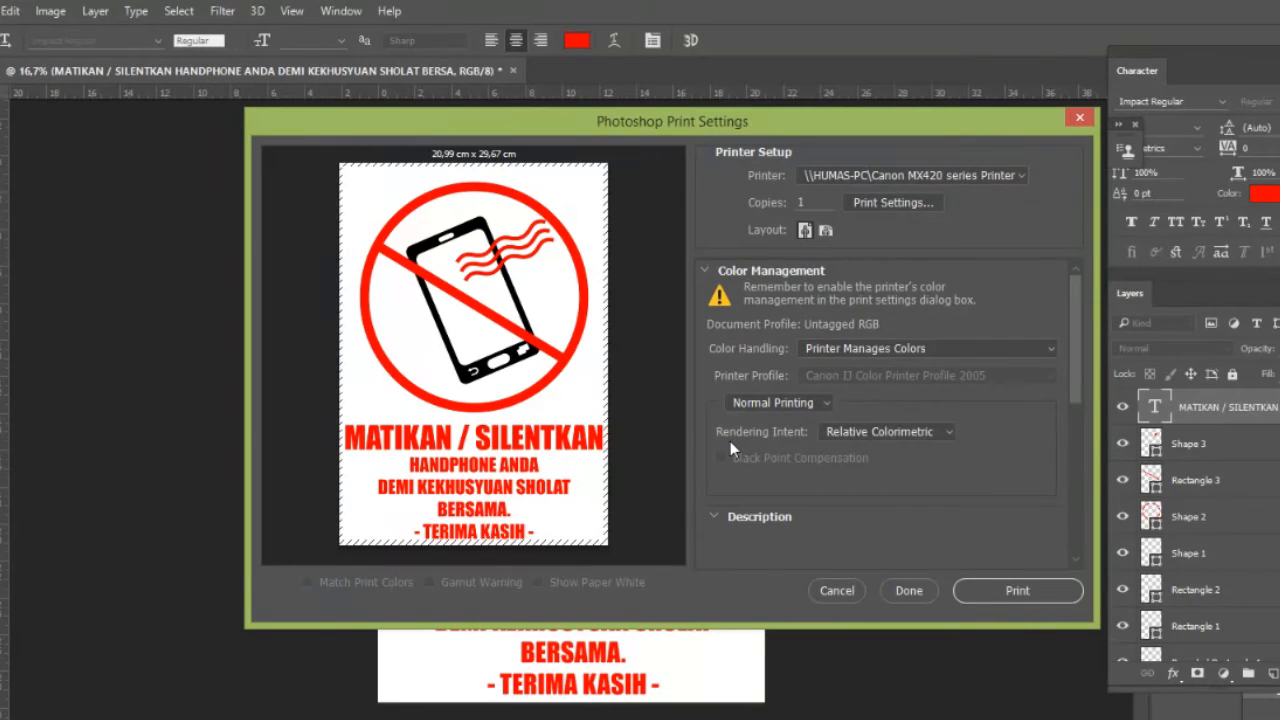
{"action": "left_click", "coordinate": [908, 591]}
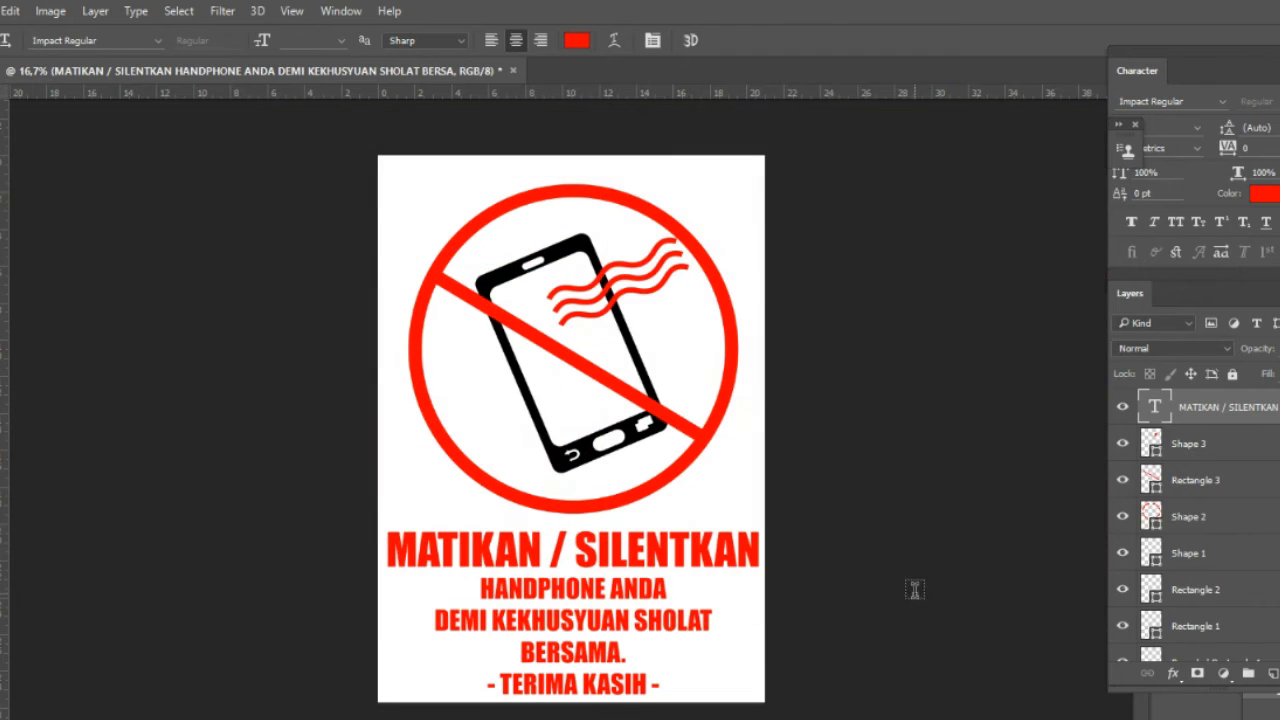